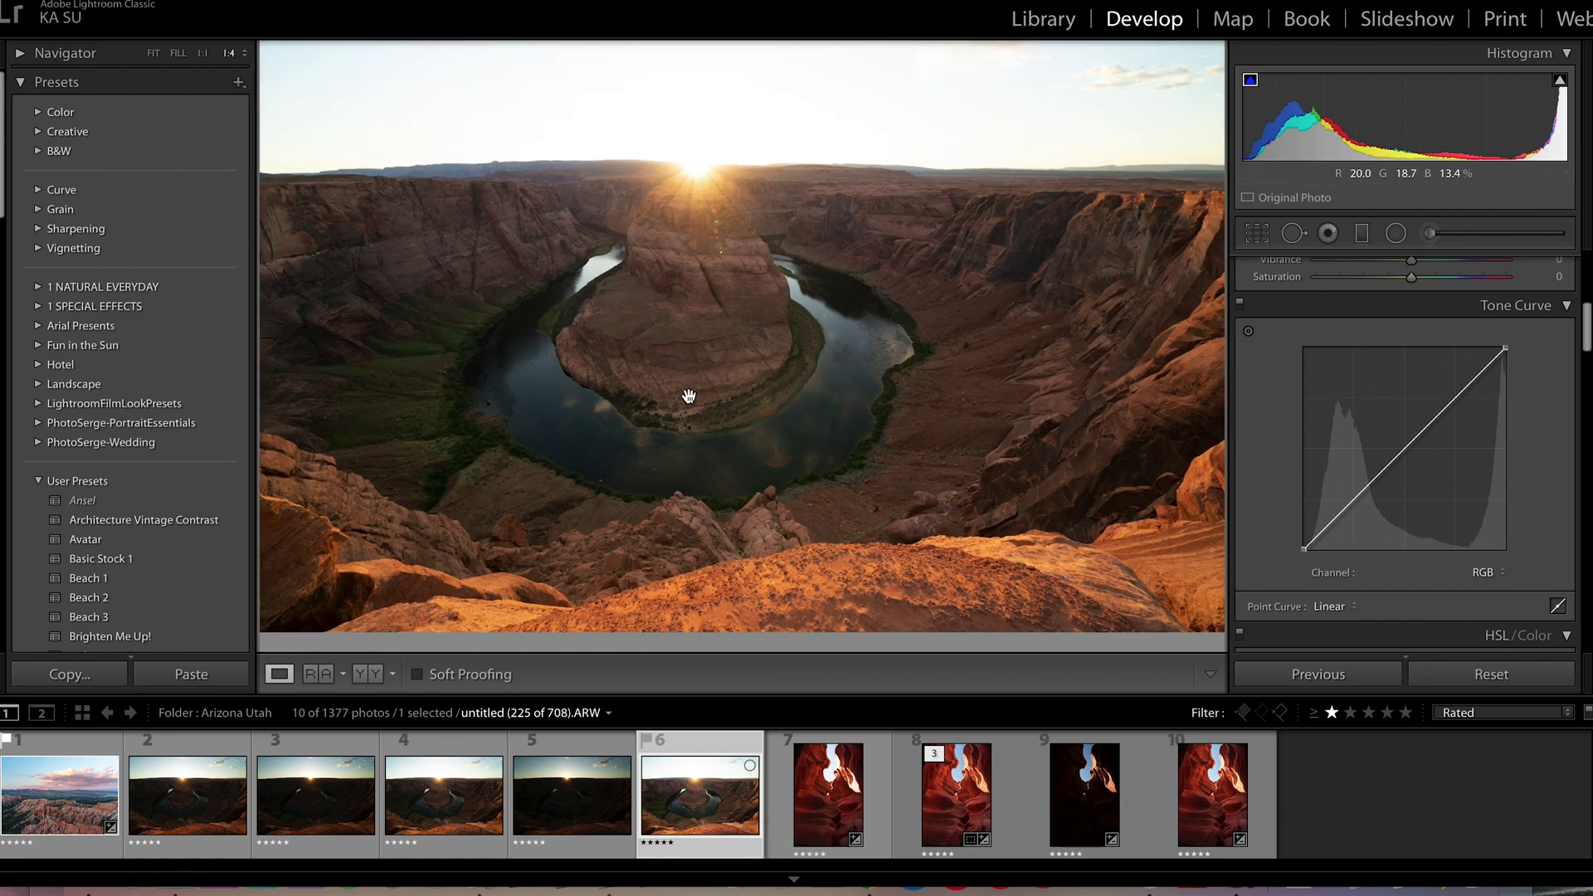
Step: Zoom in to inspect the rock and river shoreline detail, then zoom back out to the full bend
click(688, 407)
scroll(859, 391, down, 2)
key(ctrl+=)
key(ctrl+=)
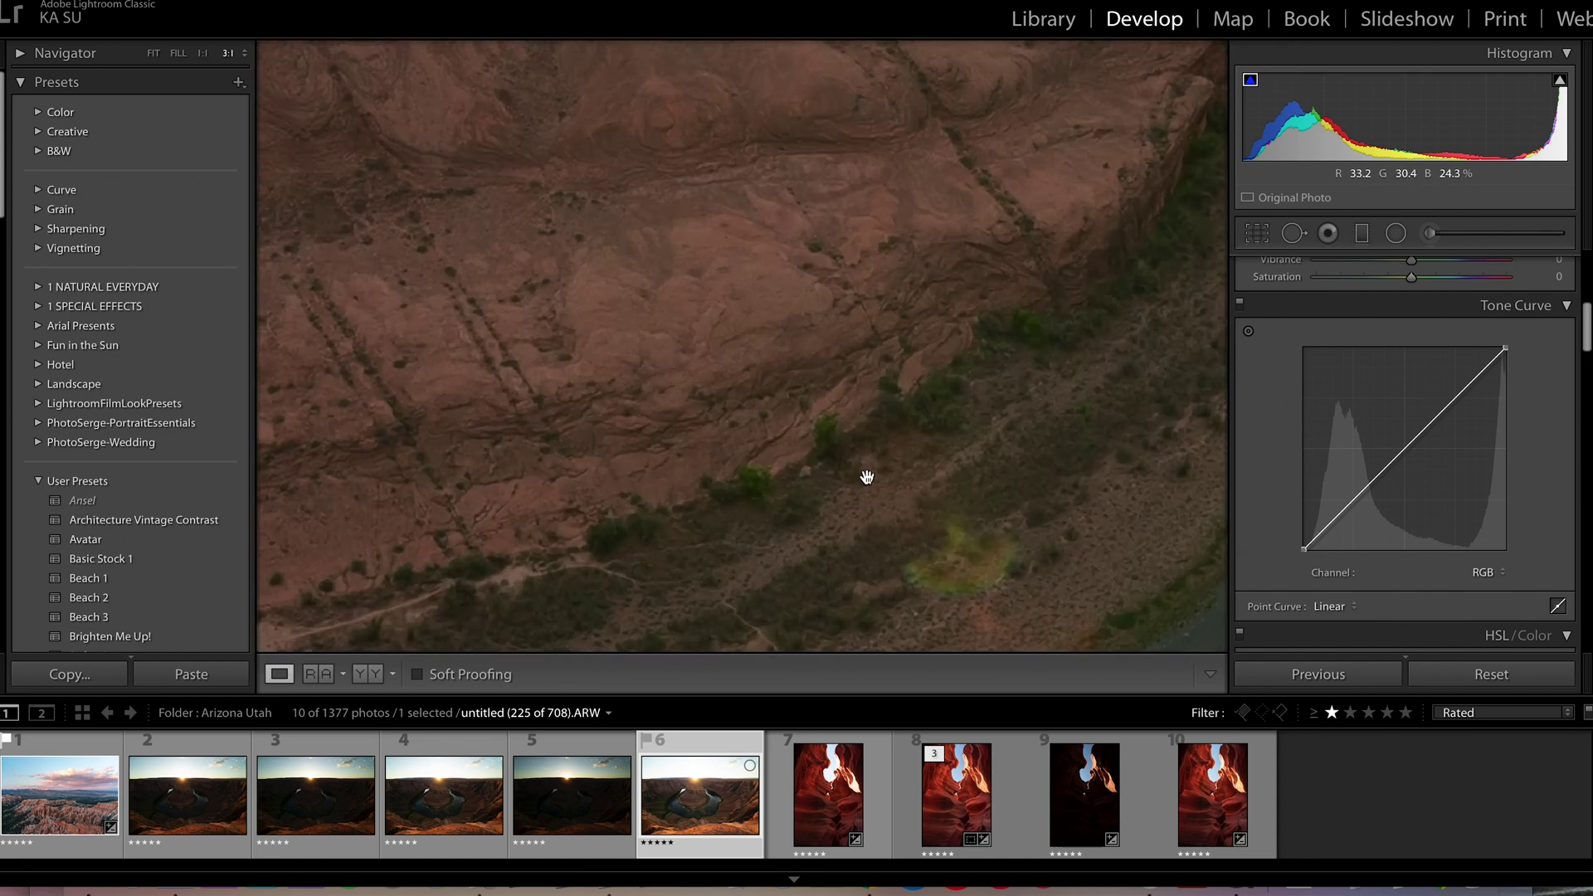
scroll(863, 473, down, 5)
scroll(910, 380, right, 5)
scroll(715, 388, up, 3)
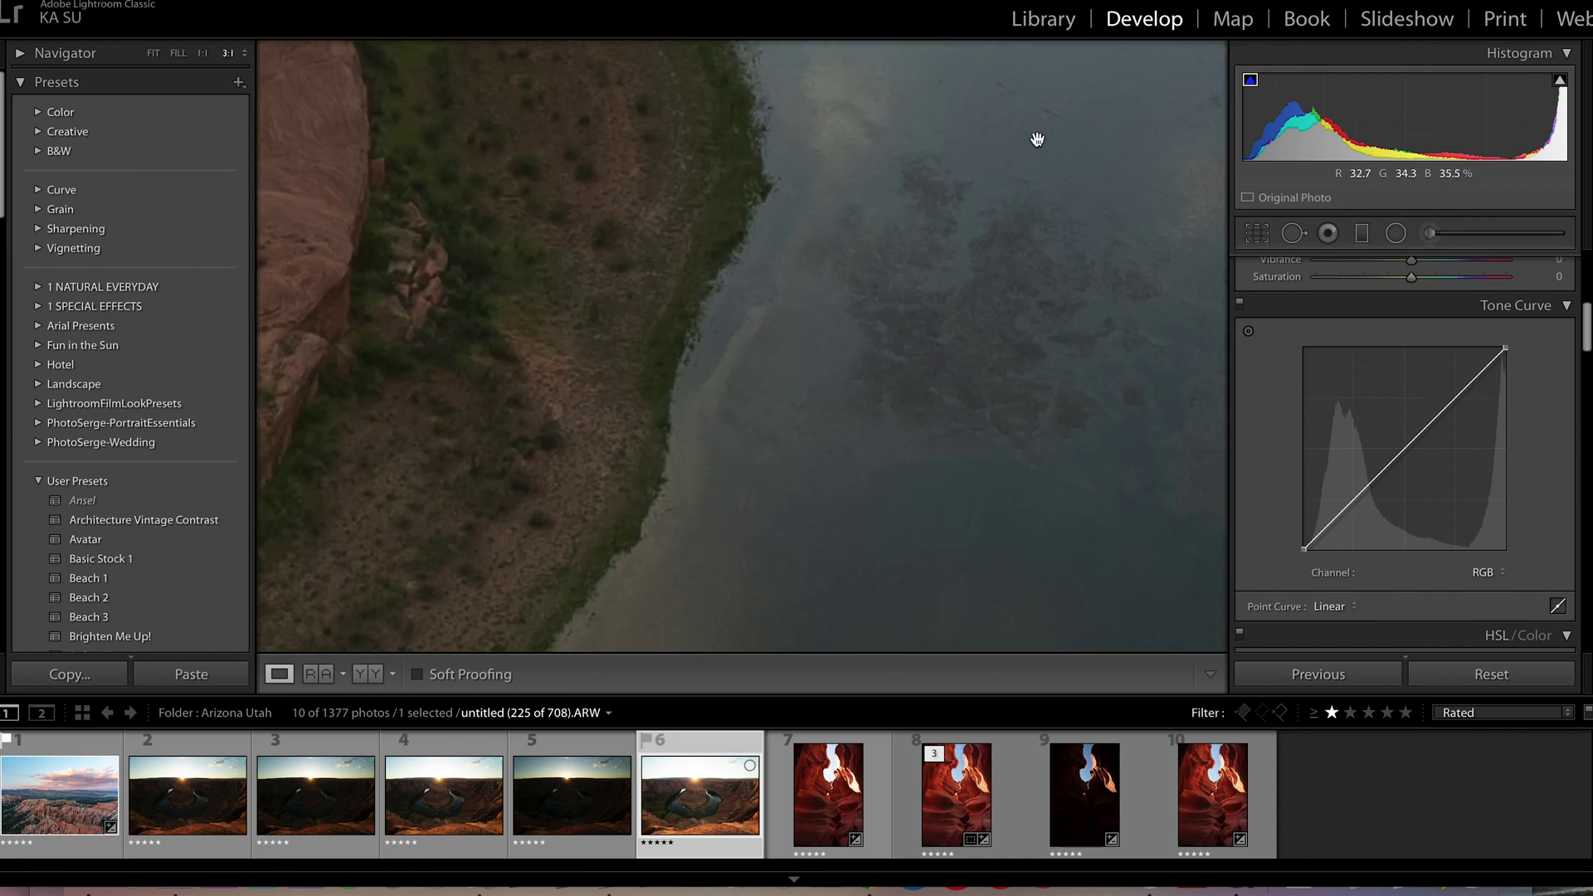
scroll(768, 427, down, 5)
key(ctrl+minus)
key(ctrl+minus)
key(ctrl+minus)
key(ctrl+minus)
key(ctrl+minus)
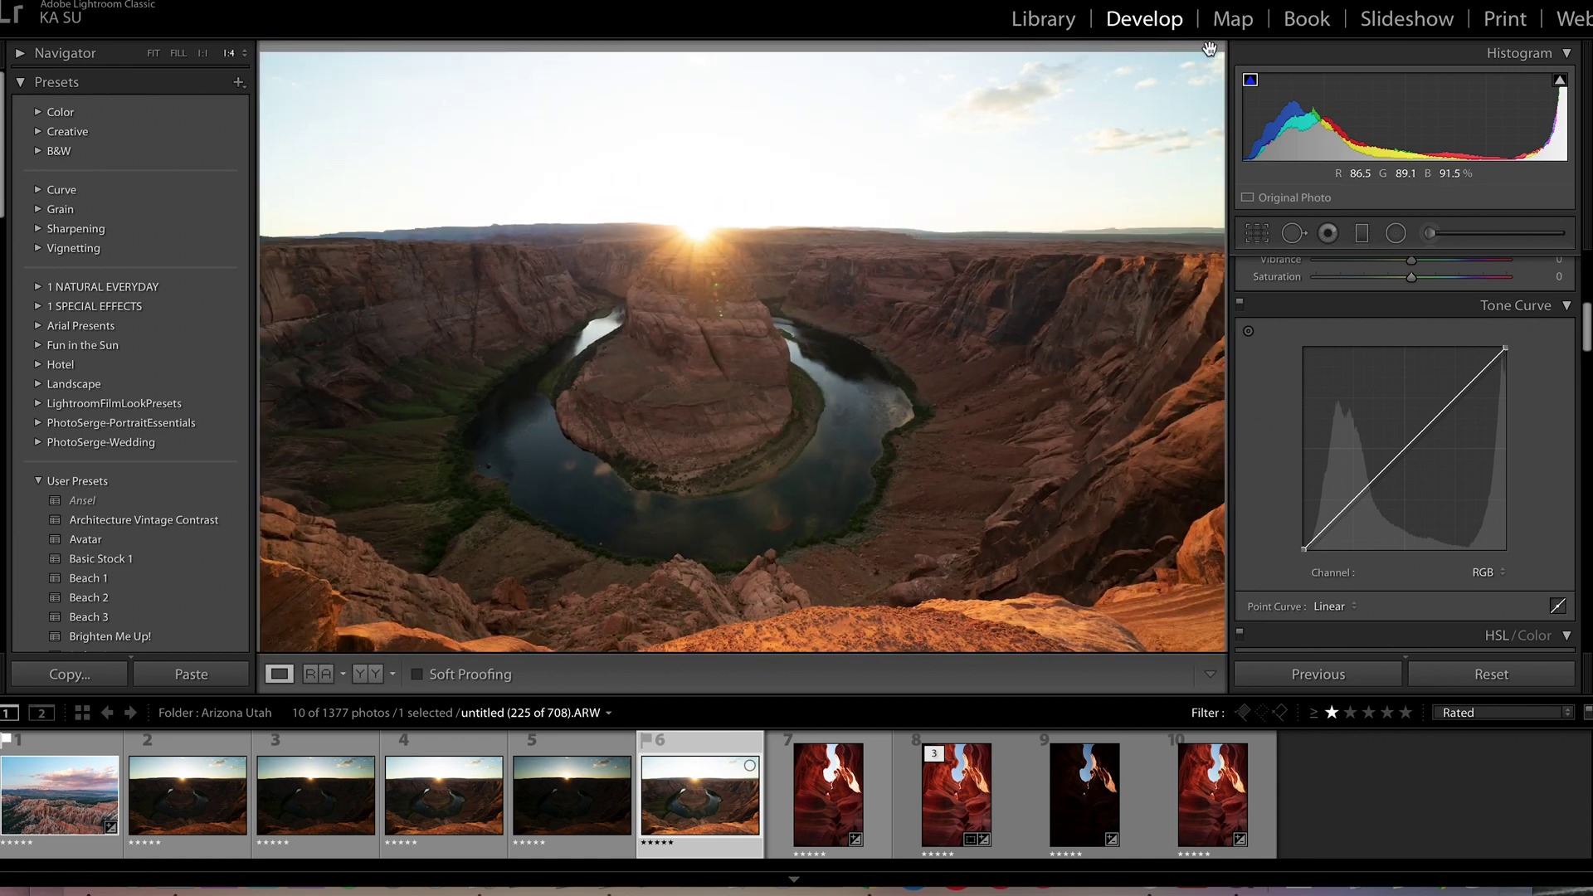
Step: Show sky clipping, select the darker photo 5, and add the bright photo 6 to the selection
click(1560, 81)
click(569, 803)
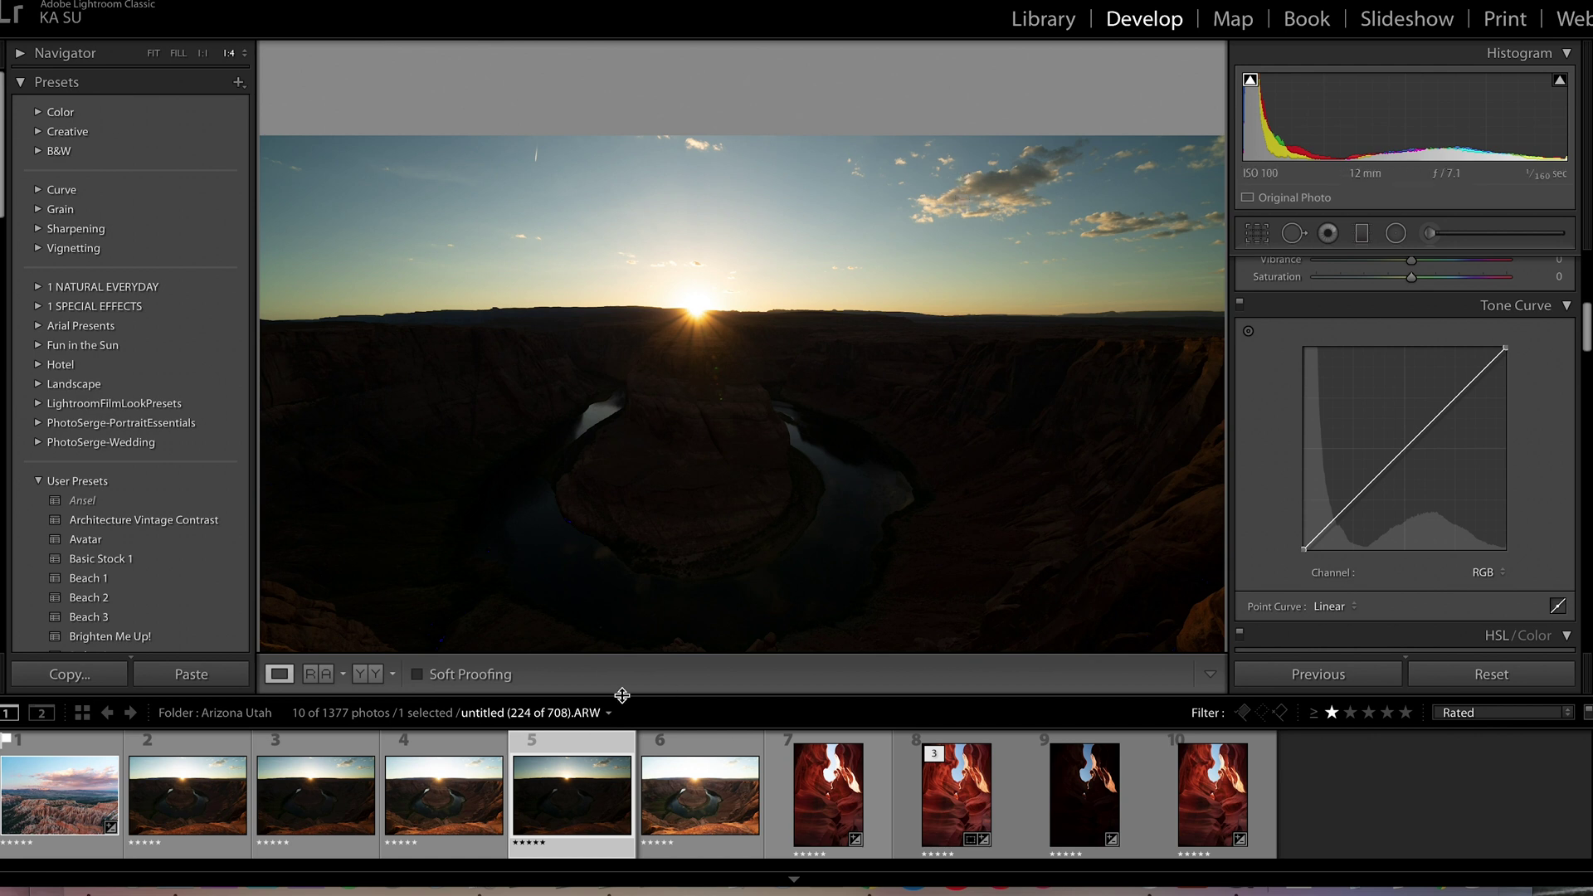
shift+click(709, 804)
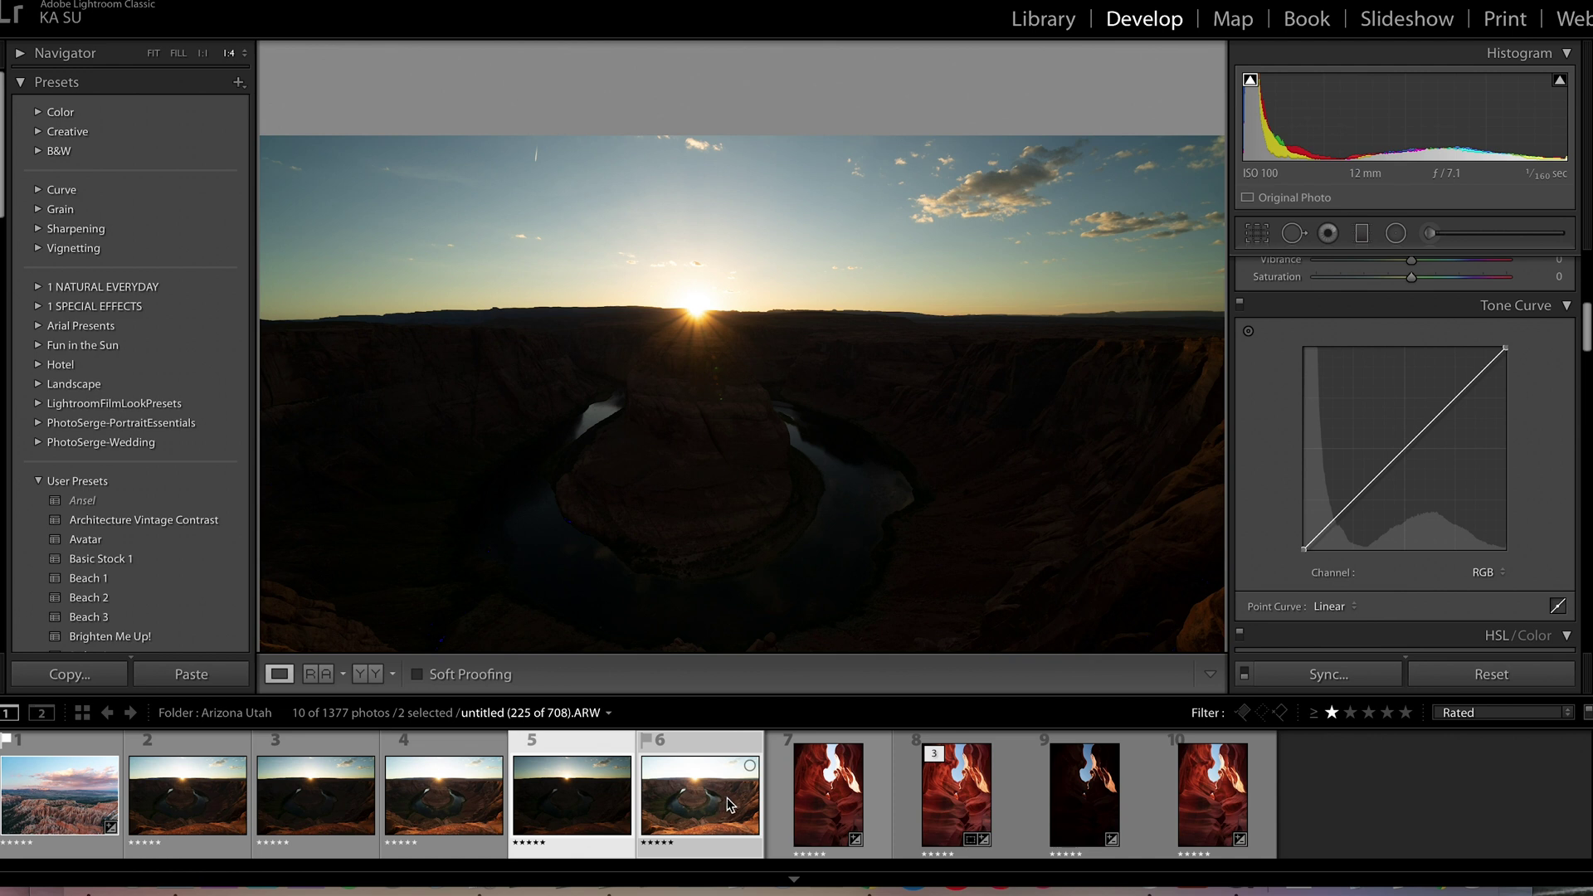
Step: Send both selected exposures to Photoshop with Edit In > Open as Layers in Photoshop
right_click(704, 803)
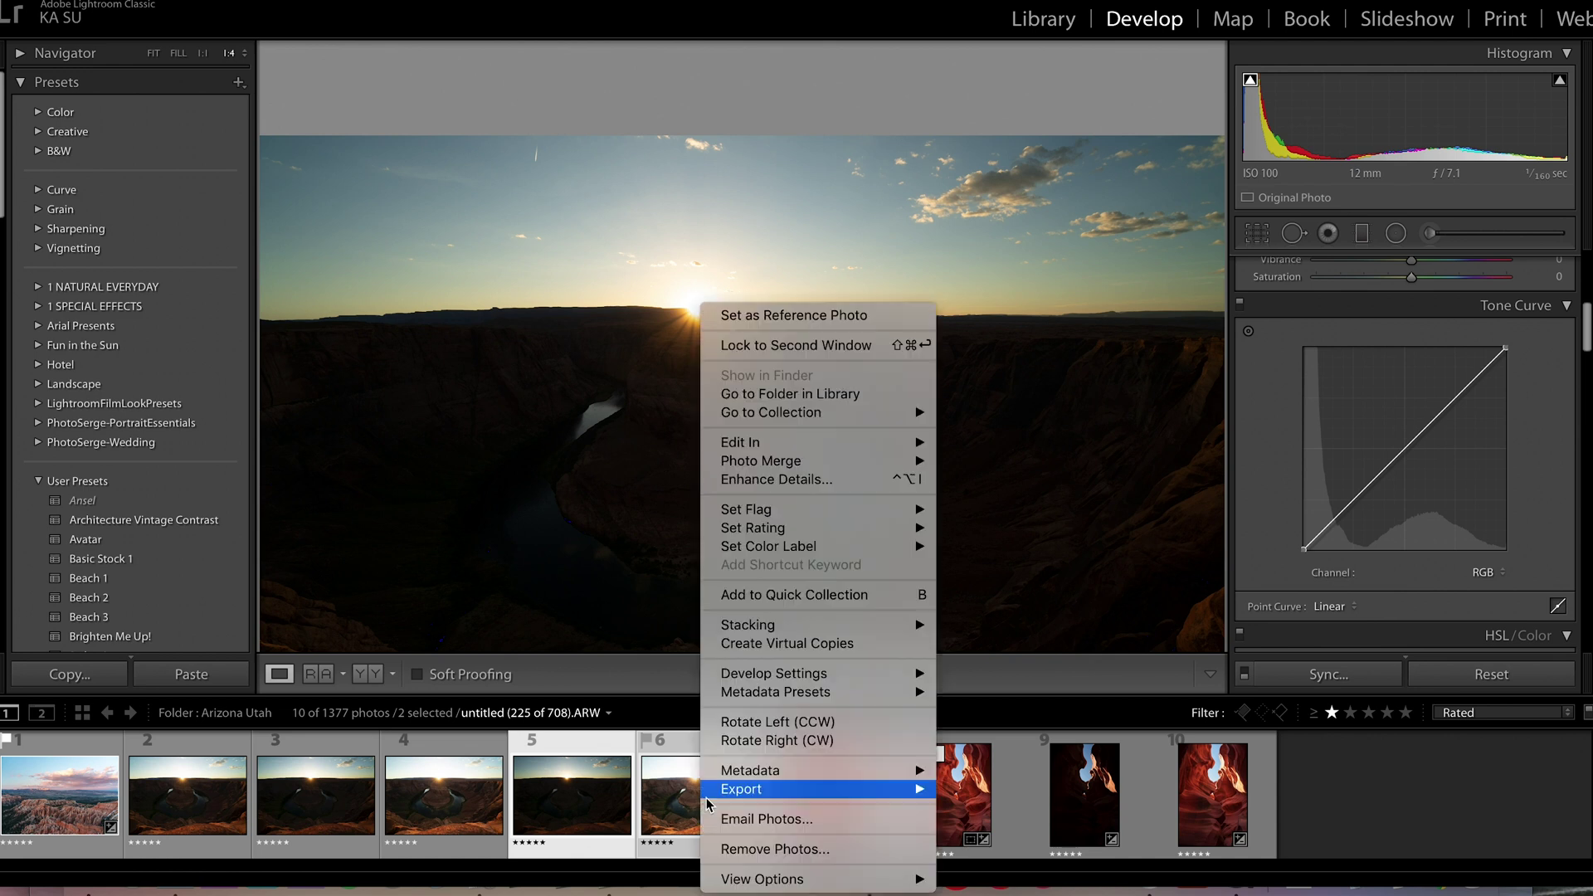
key(Escape)
right_click(688, 801)
mouse_move(765, 470)
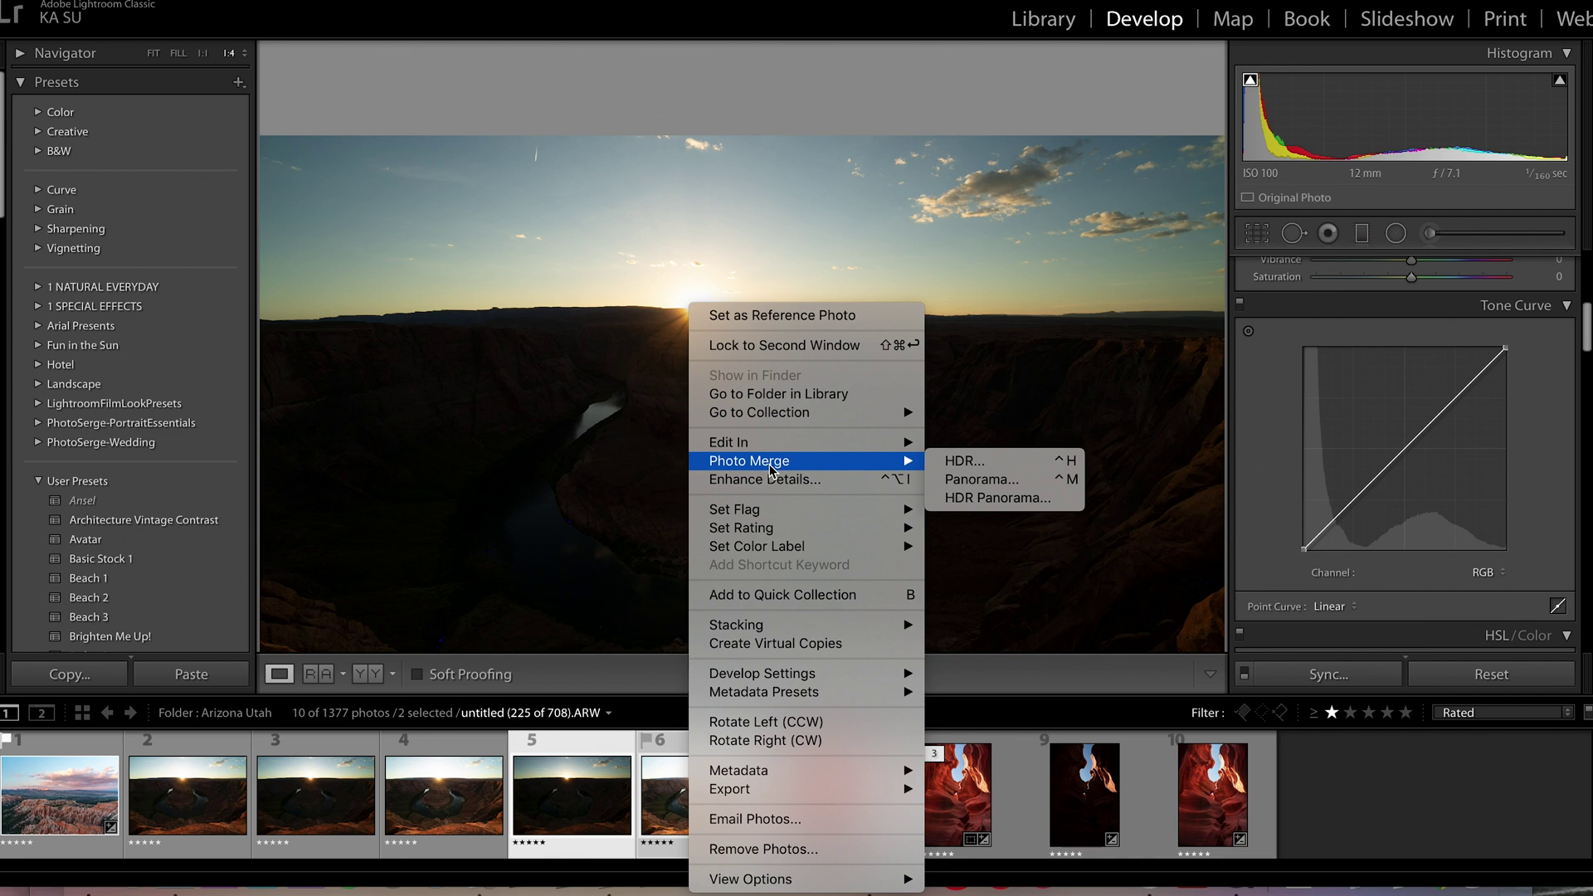
mouse_move(793, 446)
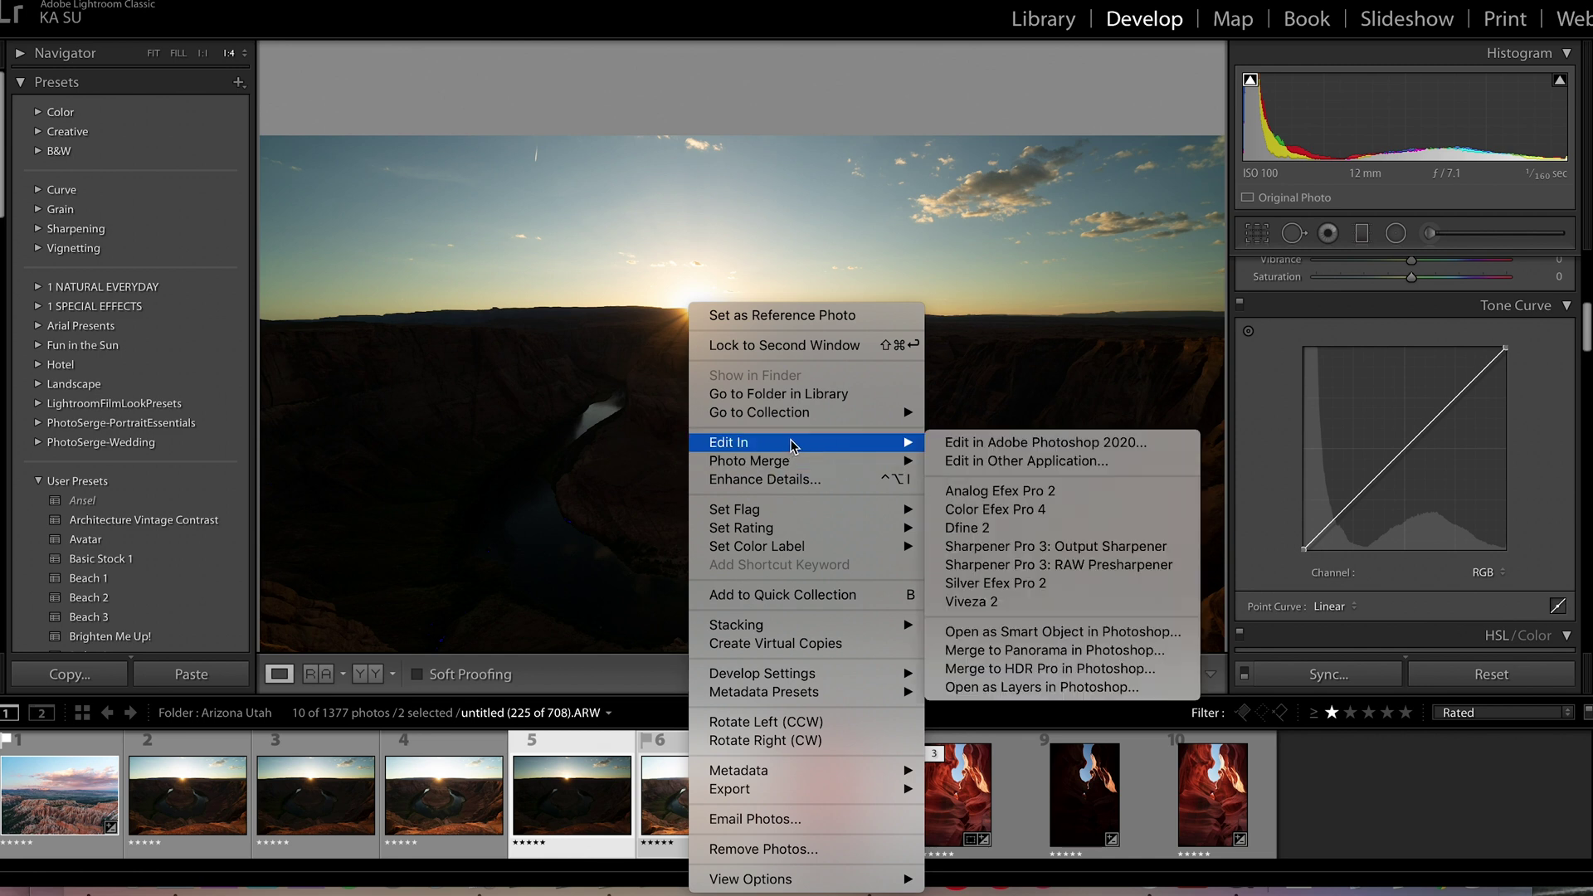
click(1077, 687)
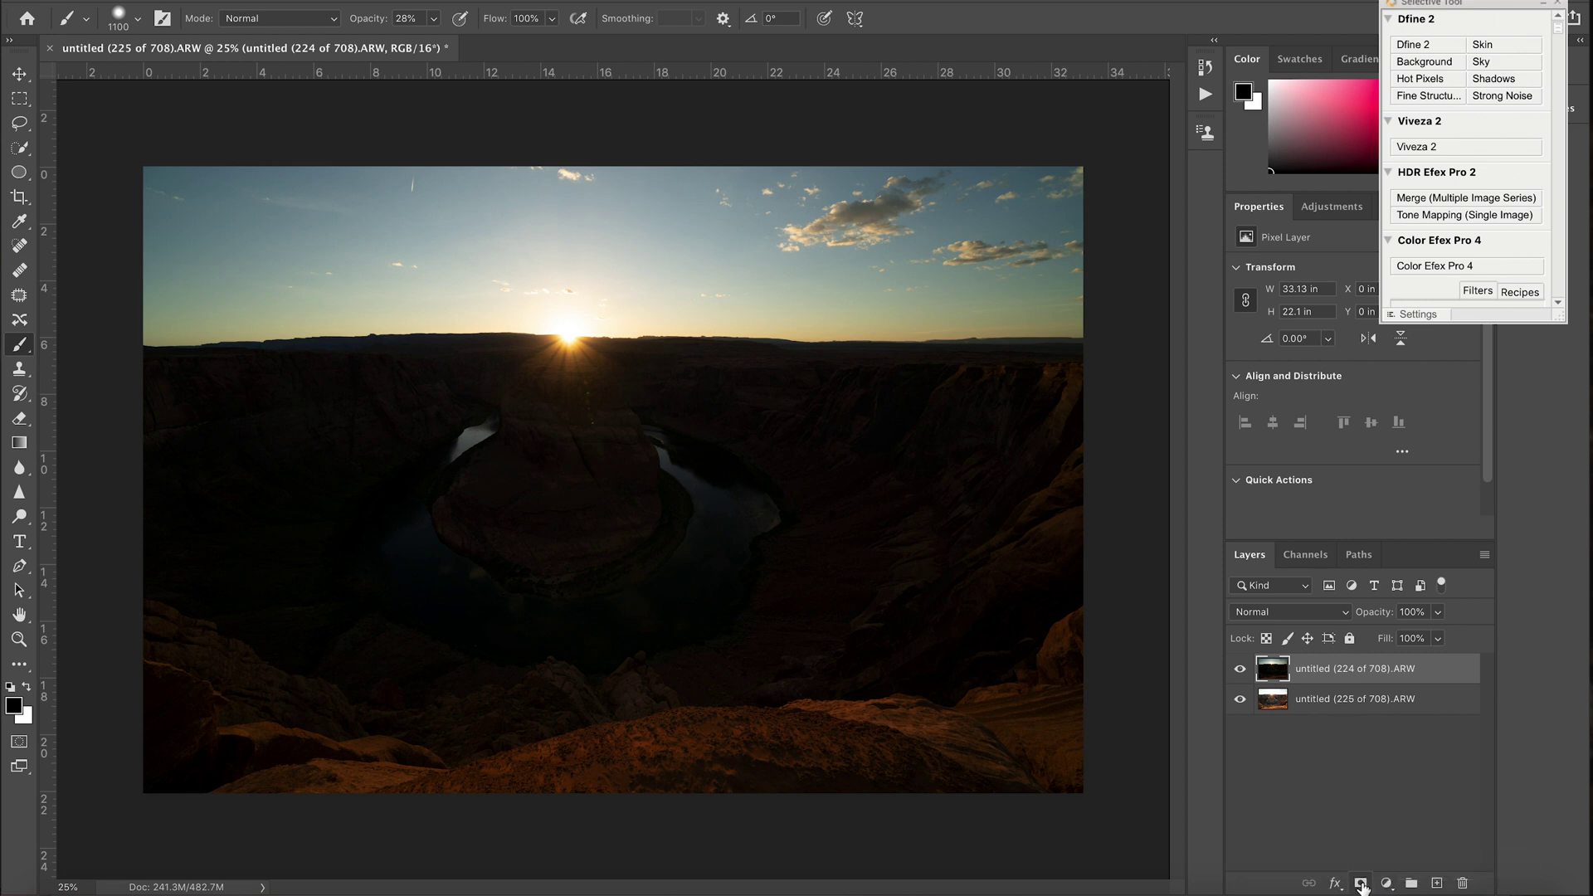
Step: Add a white layer mask to the dark top exposure layer
click(1361, 884)
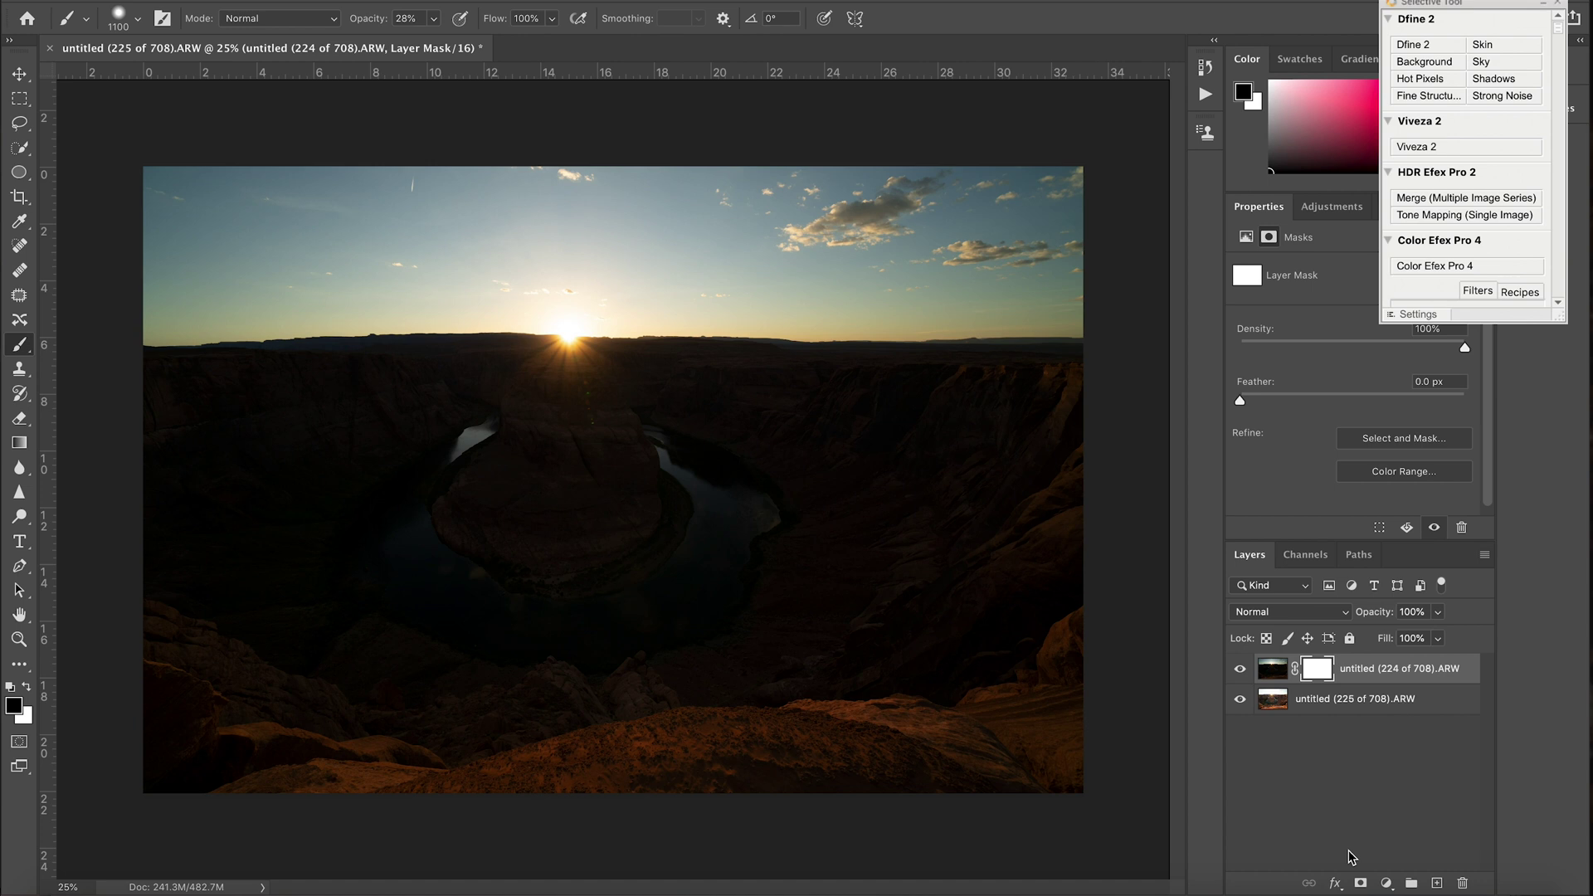
key(ctrl+i)
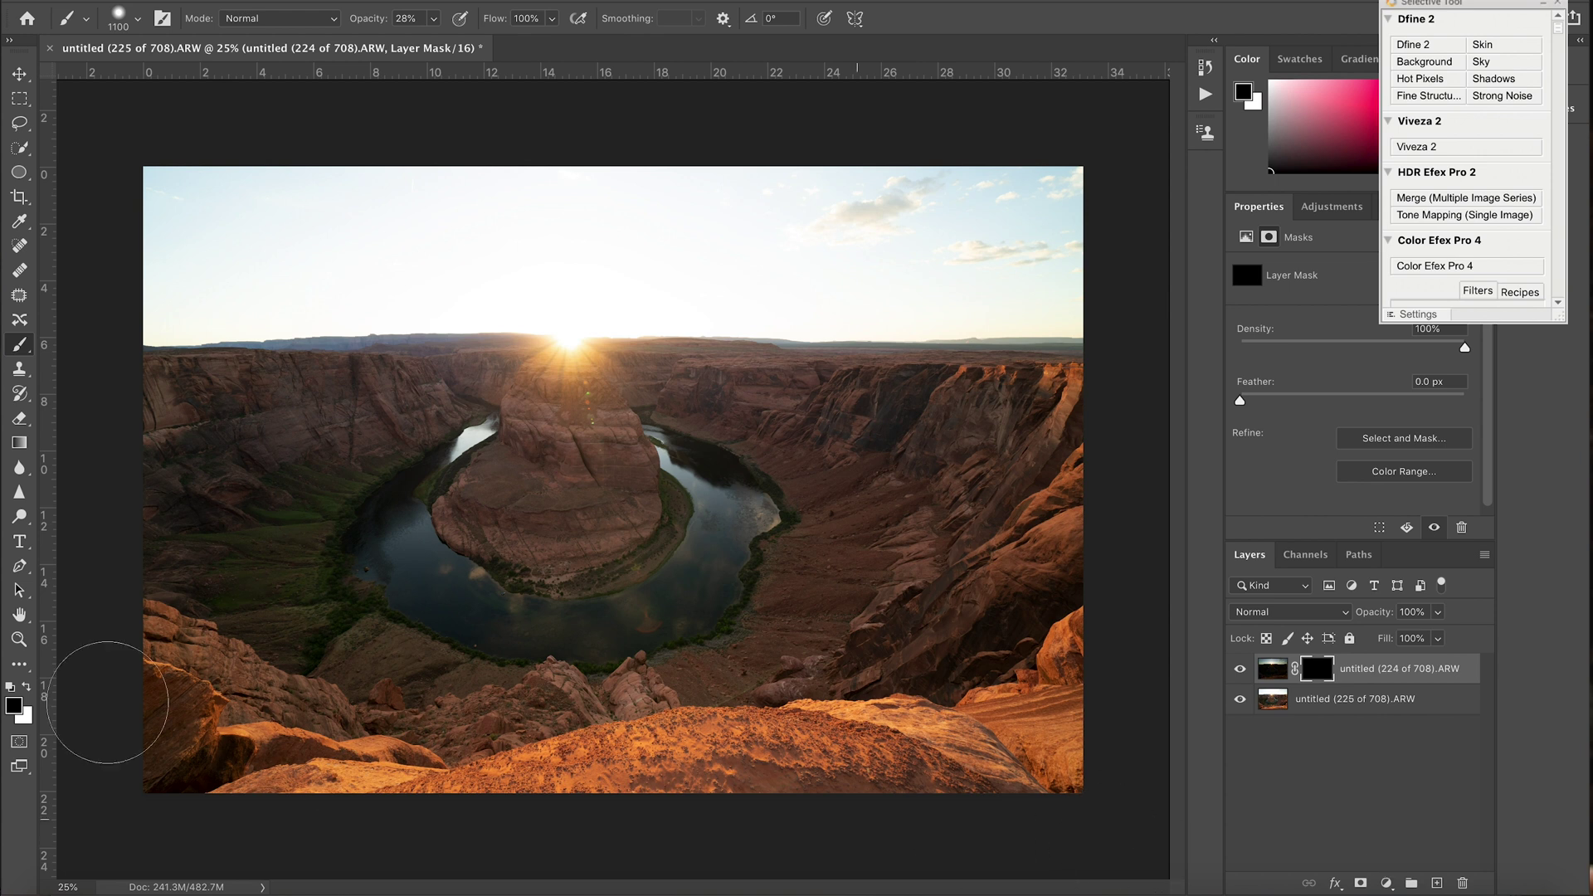
click(28, 688)
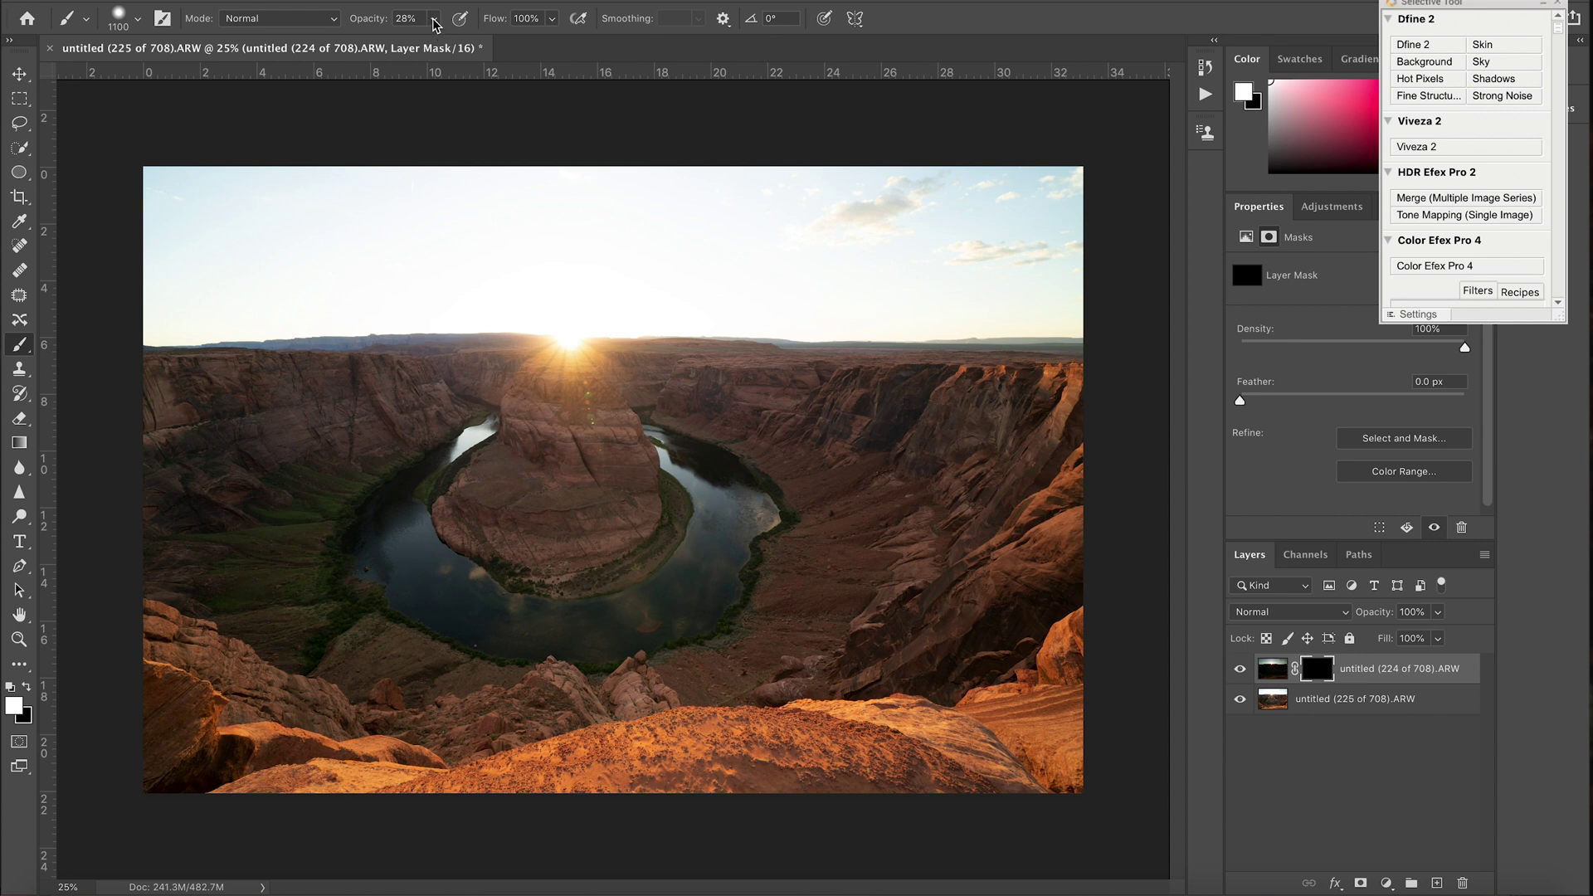
Step: Lower the brush opacity from 28% to 24% and enlarge the brush to about 1600 px
drag(435, 22, 430, 47)
key(bracketright)
key(bracketright)
key(bracketright)
key(bracketright)
key(bracketright)
key(bracketright)
Step: Soften the brush to 15% hardness and enlarge it to 2000 px
click(139, 19)
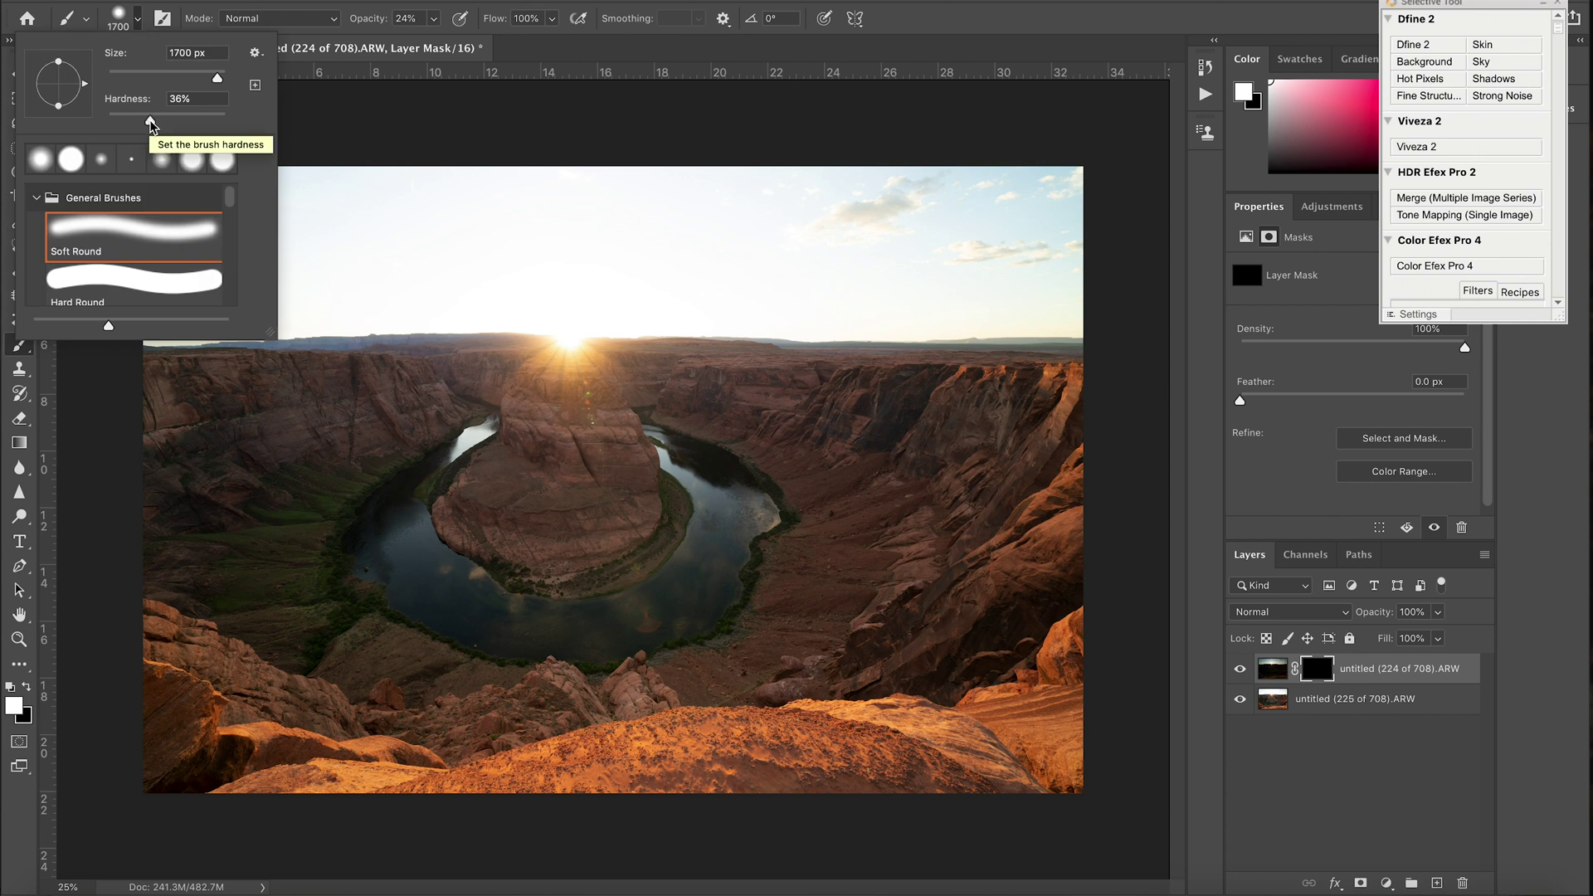
drag(149, 120, 148, 118)
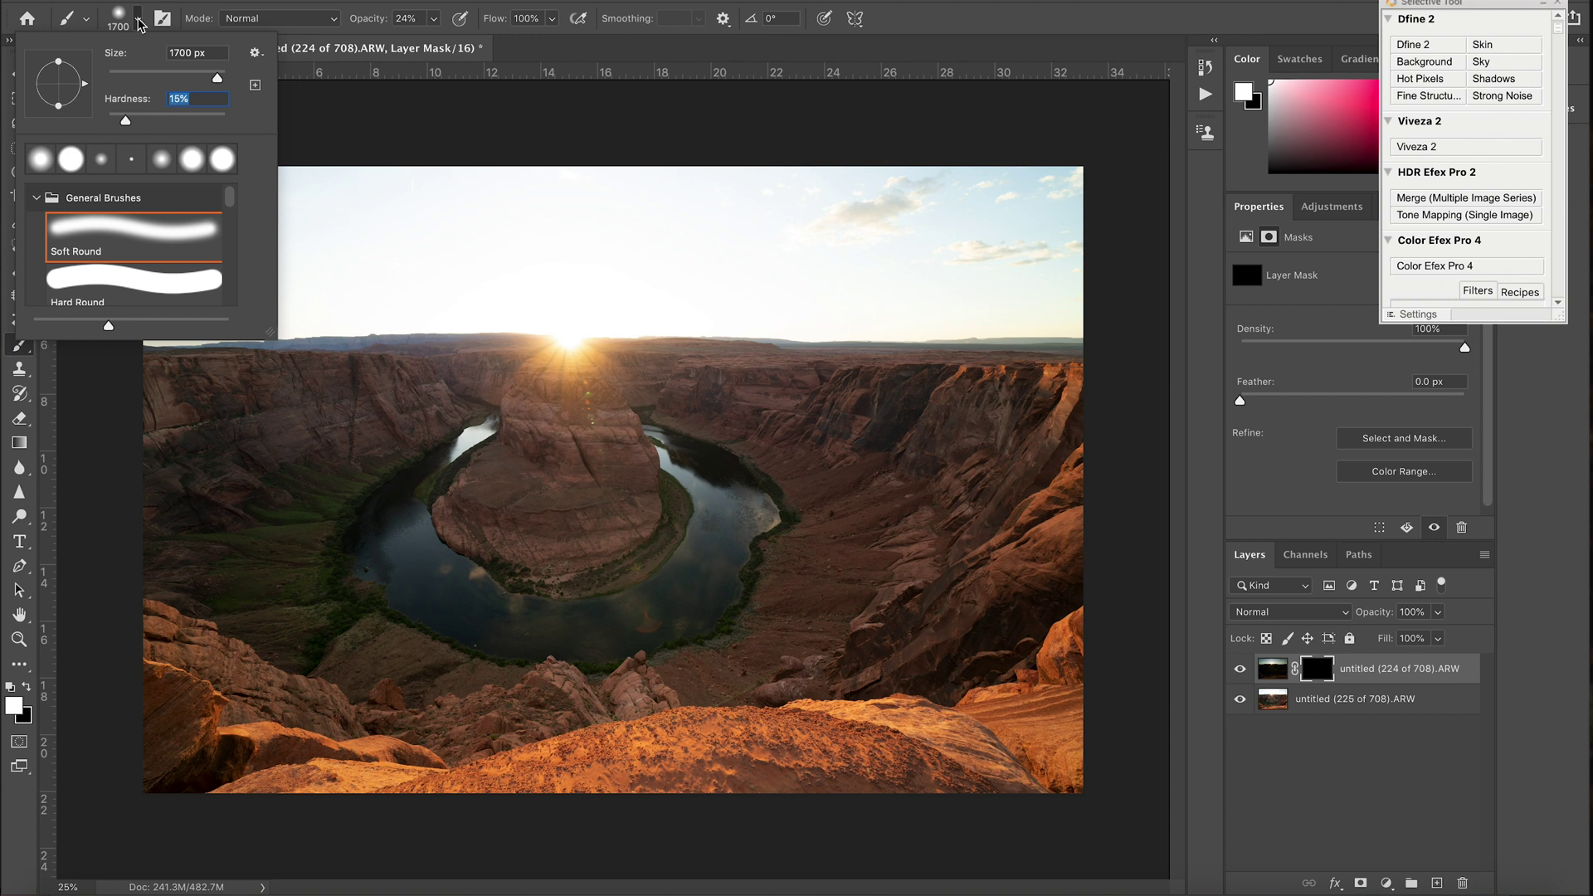
click(139, 19)
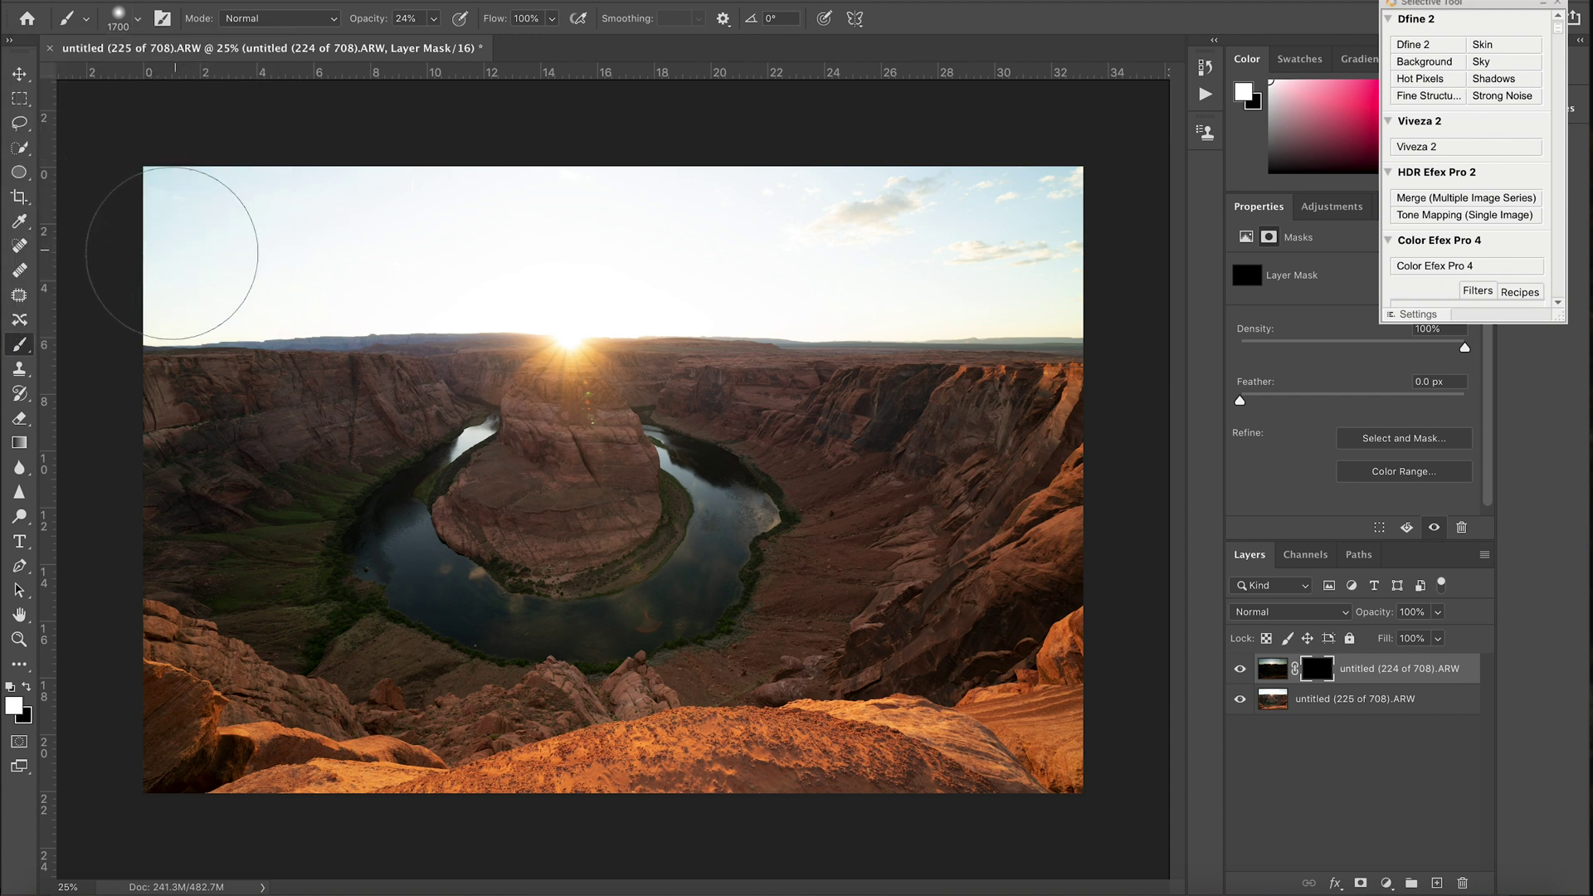
key(bracketright)
key(bracketright)
key(bracketright)
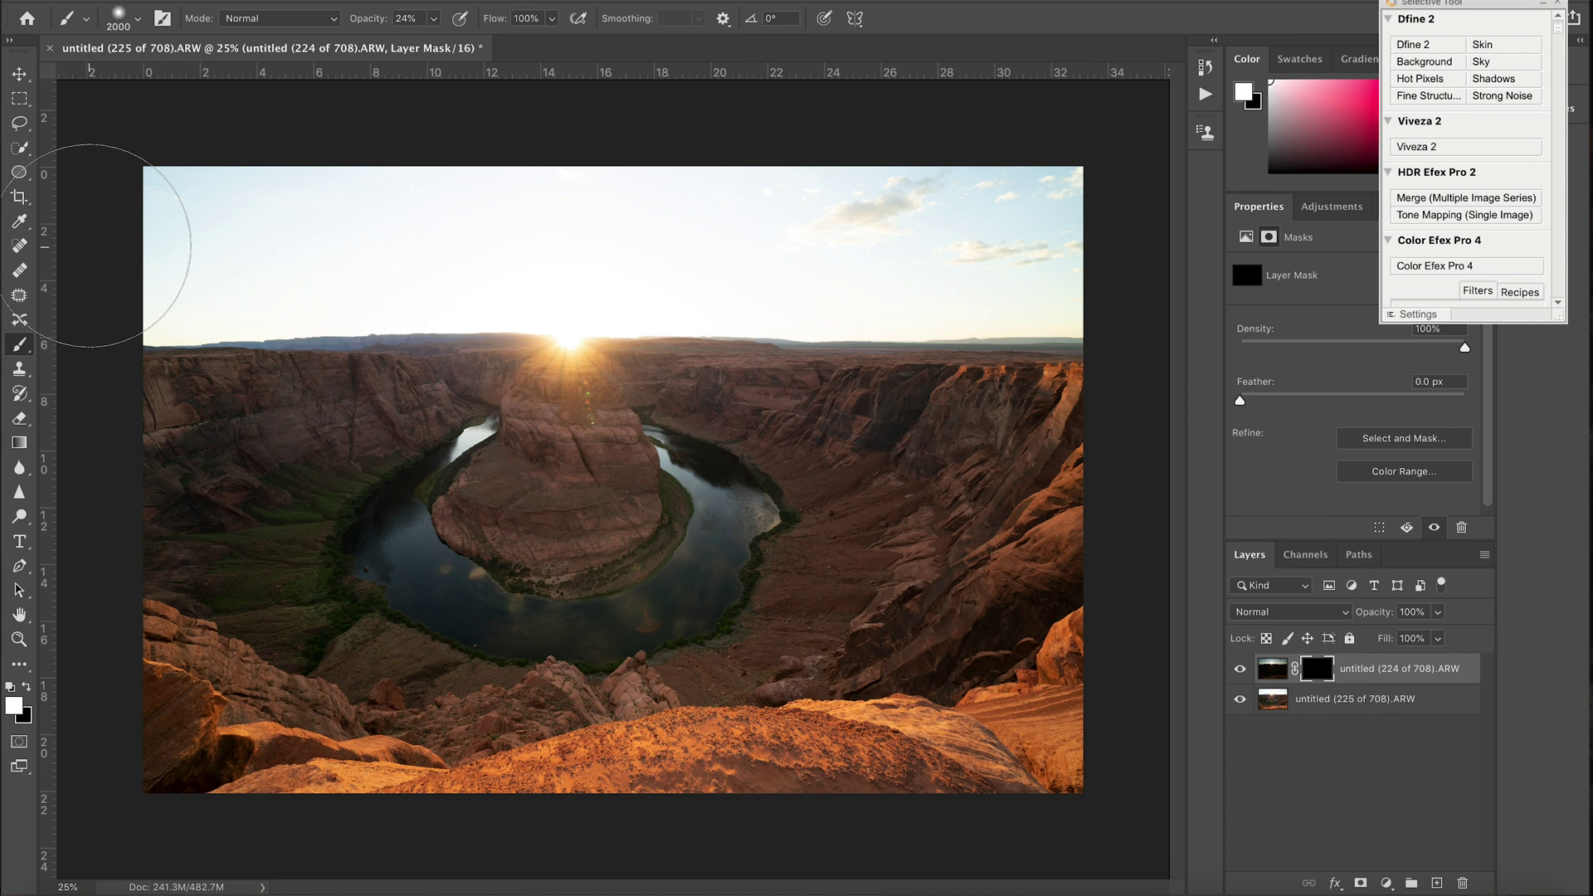
Step: Brush one white 24% stroke across the top-left sky on the dark layer's mask
drag(98, 247, 1073, 250)
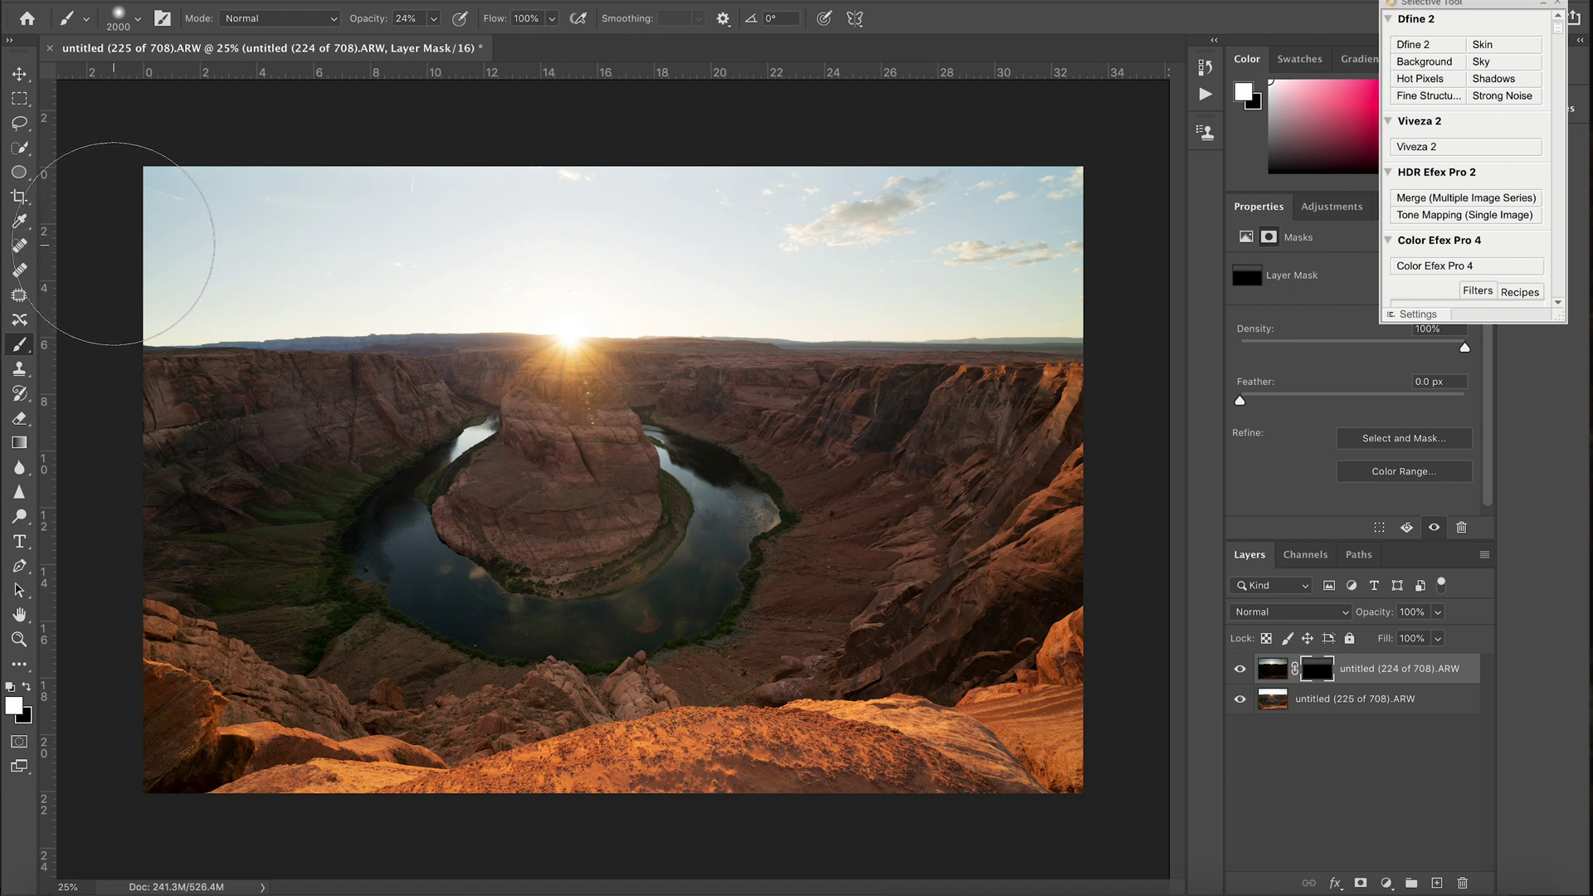
Step: Sweep another white 24% stroke left to right across the upper sky on the mask
mouse_move(137, 242)
mouse_down()
mouse_move(1117, 256)
mouse_move(391, 214)
mouse_move(853, 307)
mouse_move(967, 256)
mouse_move(562, 202)
mouse_move(426, 241)
mouse_move(377, 232)
mouse_move(373, 264)
mouse_move(384, 257)
mouse_move(293, 237)
mouse_move(530, 274)
mouse_move(597, 267)
mouse_move(576, 266)
mouse_move(594, 282)
mouse_move(561, 263)
mouse_move(185, 256)
mouse_move(124, 234)
mouse_move(1096, 226)
mouse_up()
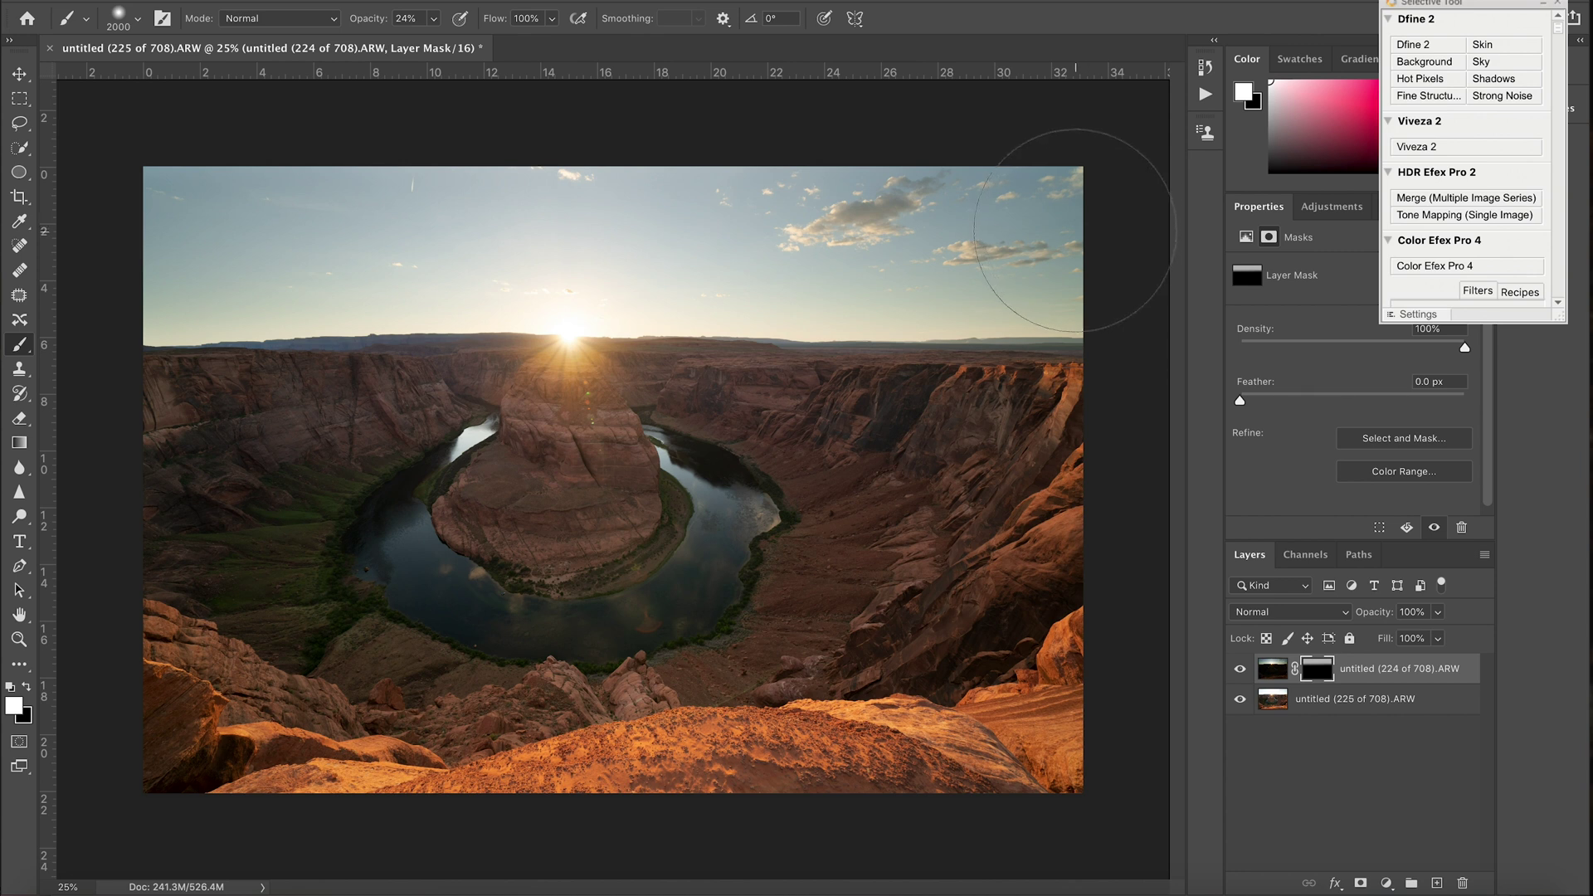
Step: Paint a right-to-left stroke over the right side of the sky to darken it further
mouse_move(1074, 227)
mouse_down()
mouse_move(1049, 195)
mouse_move(824, 241)
mouse_move(473, 221)
mouse_move(242, 235)
mouse_up()
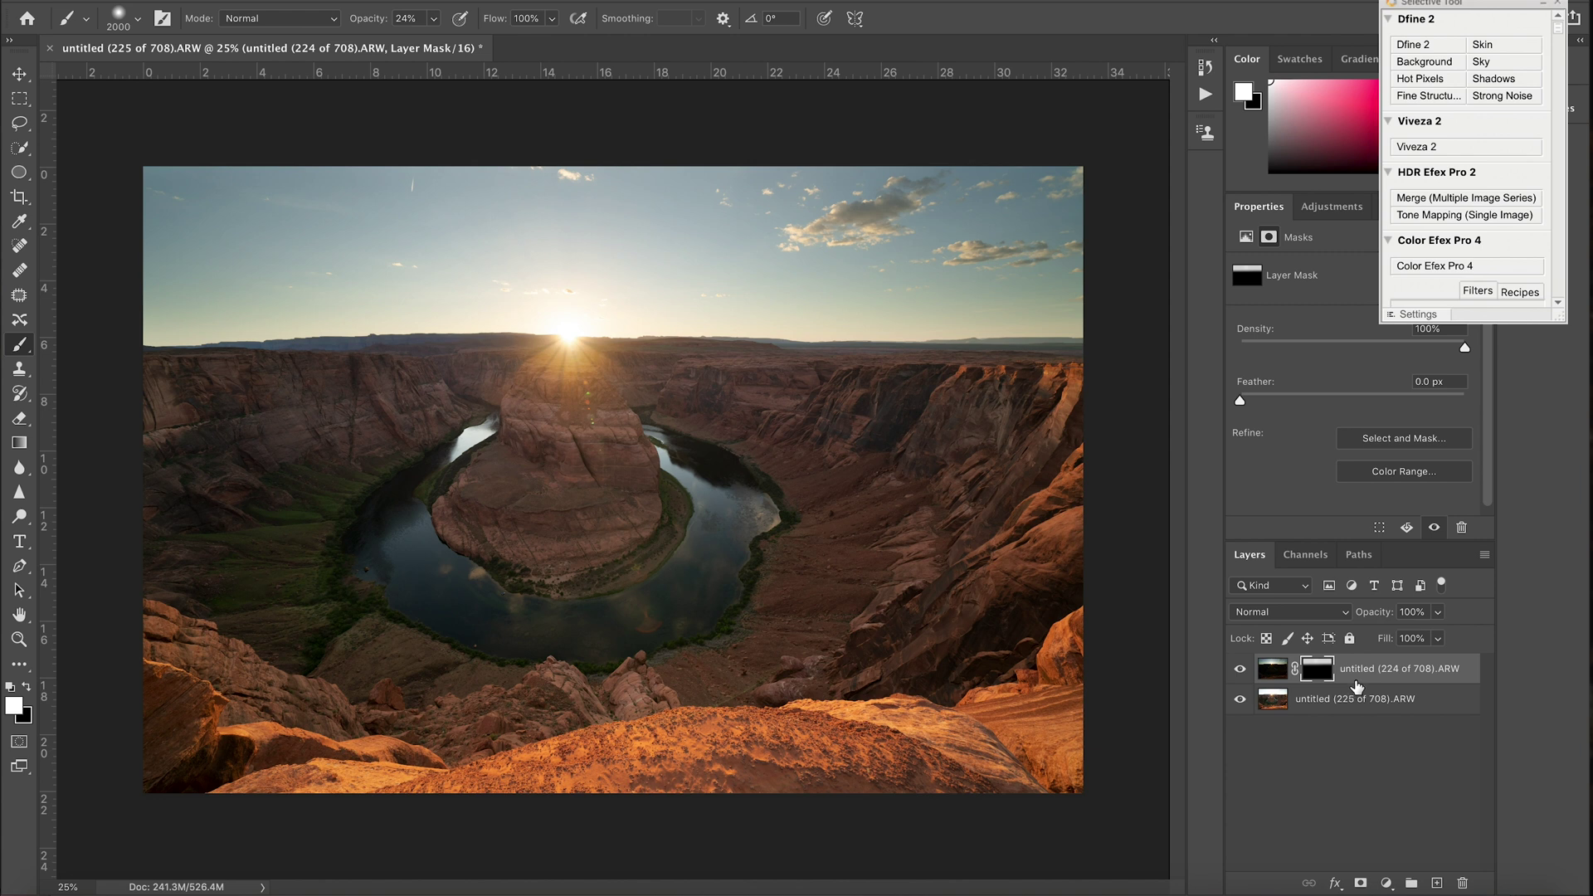
Step: Preview the mask as a red rubylith overlay, hide it again, then flatten the image
key(x)
key(backslash)
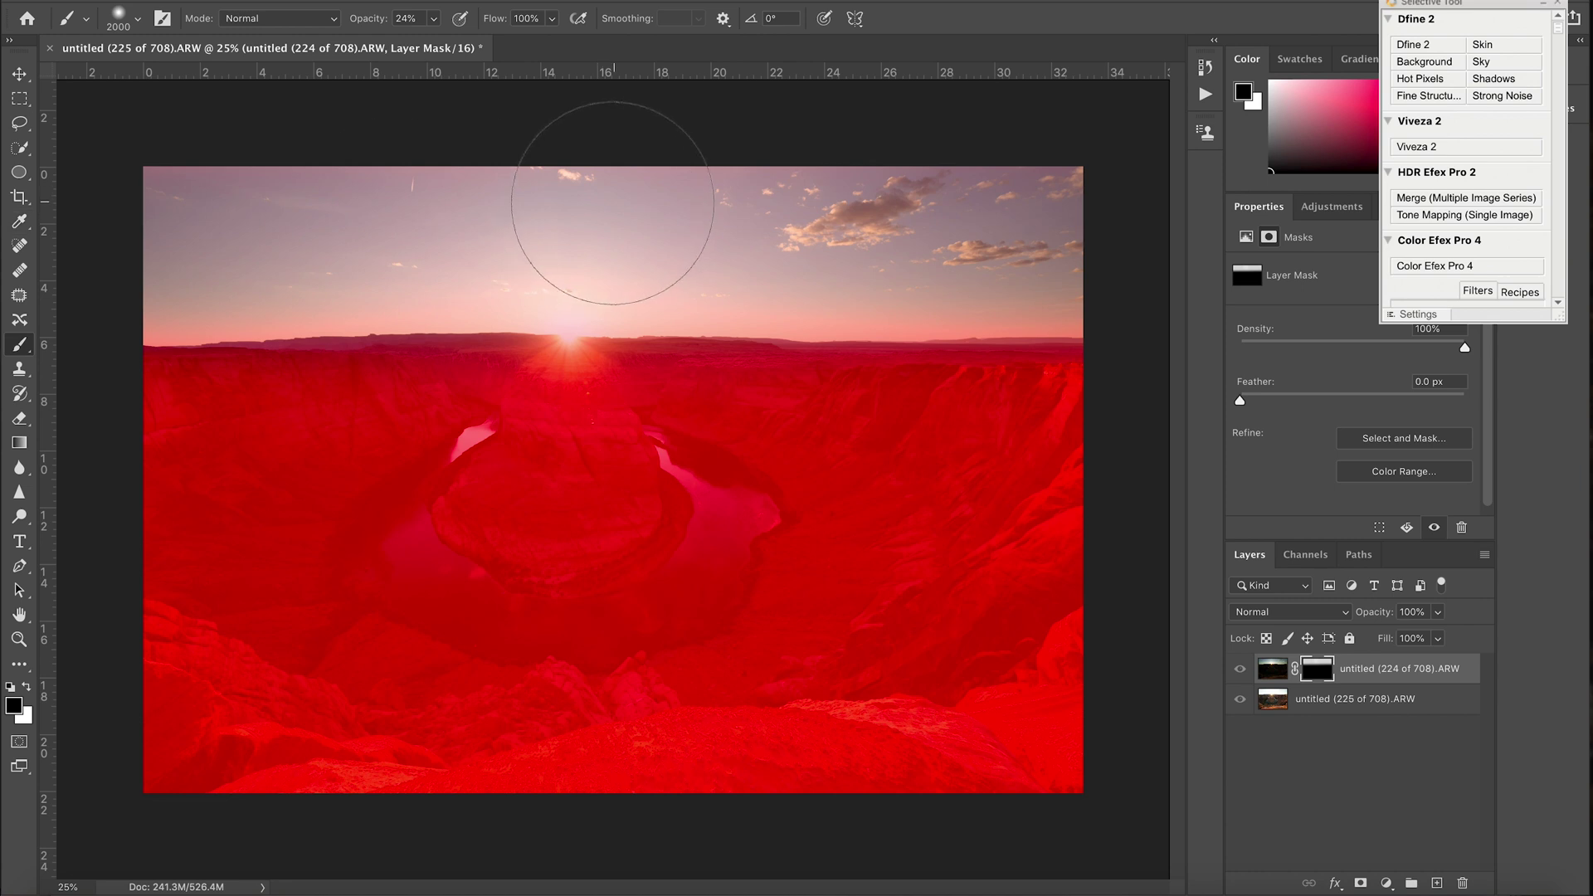
key(backslash)
key(x)
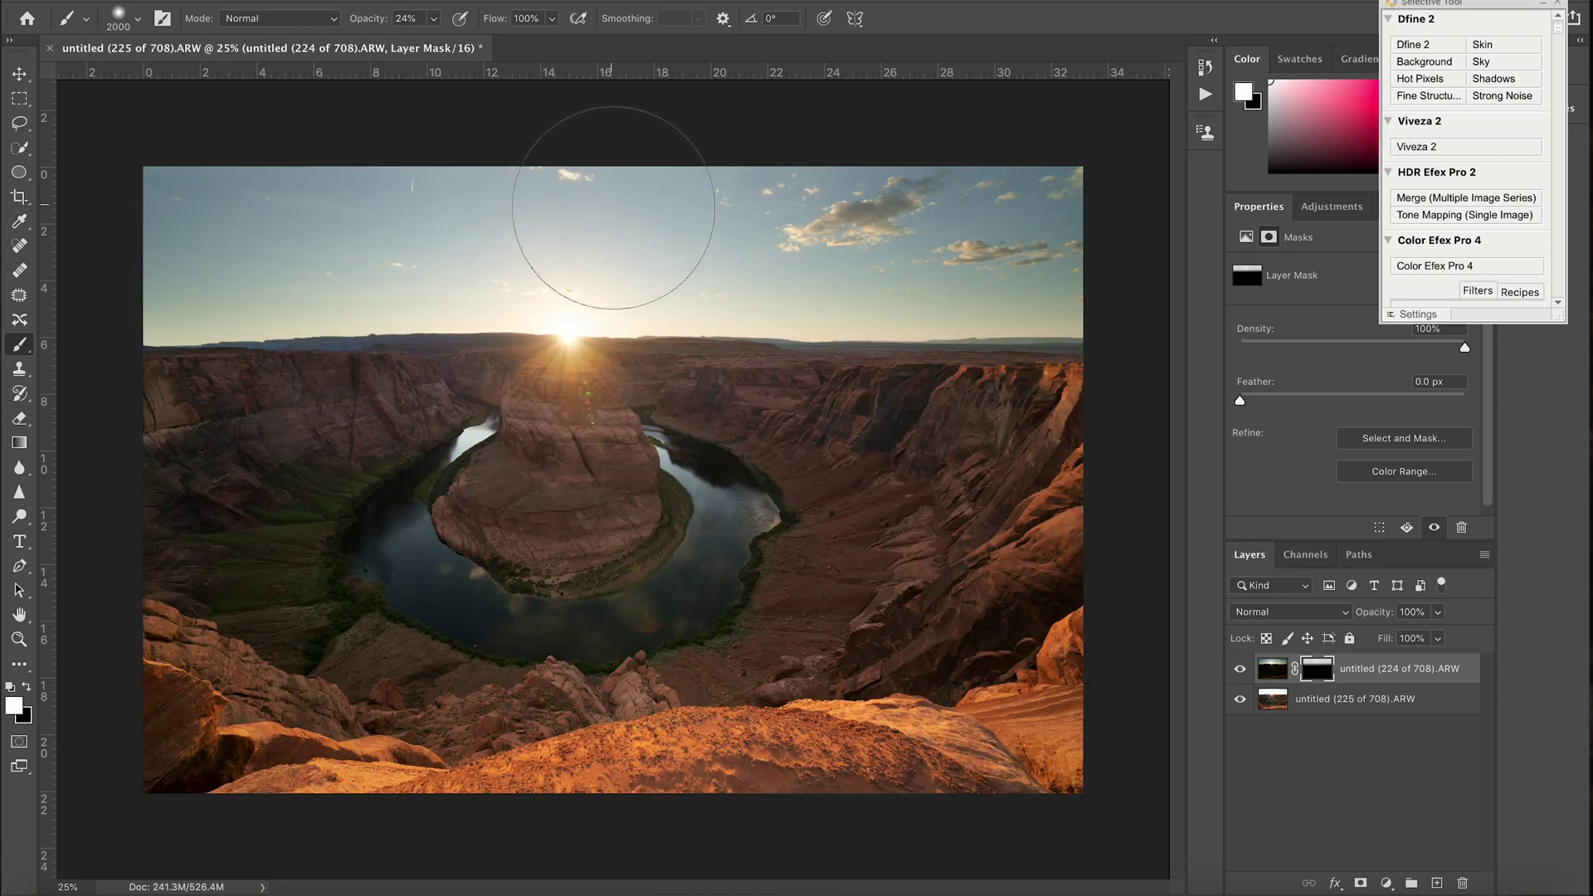
right_click(1353, 712)
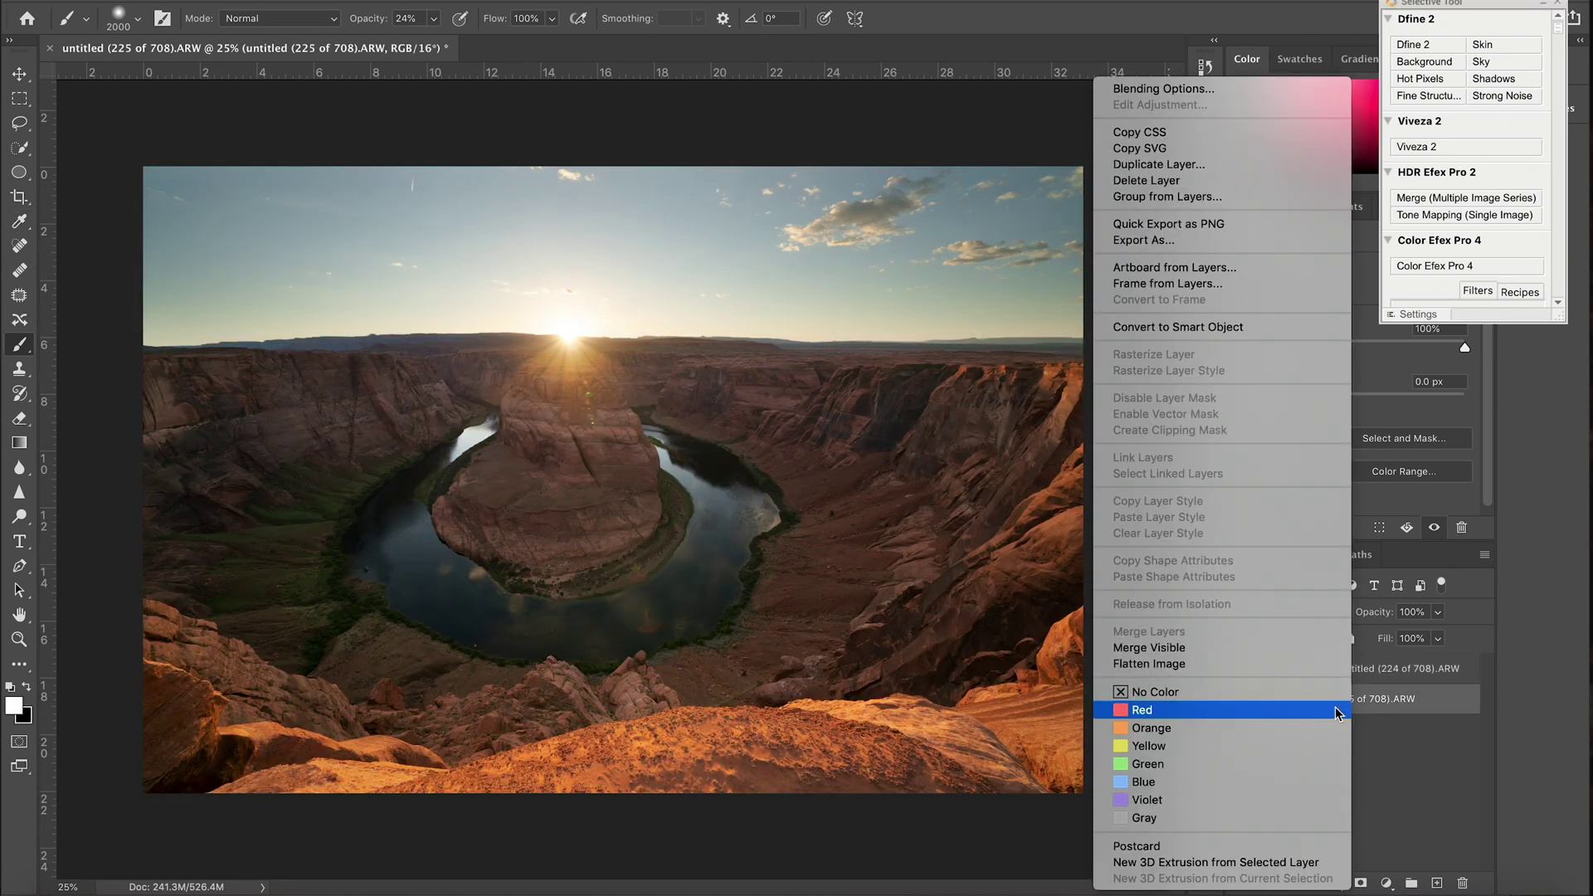
click(1233, 666)
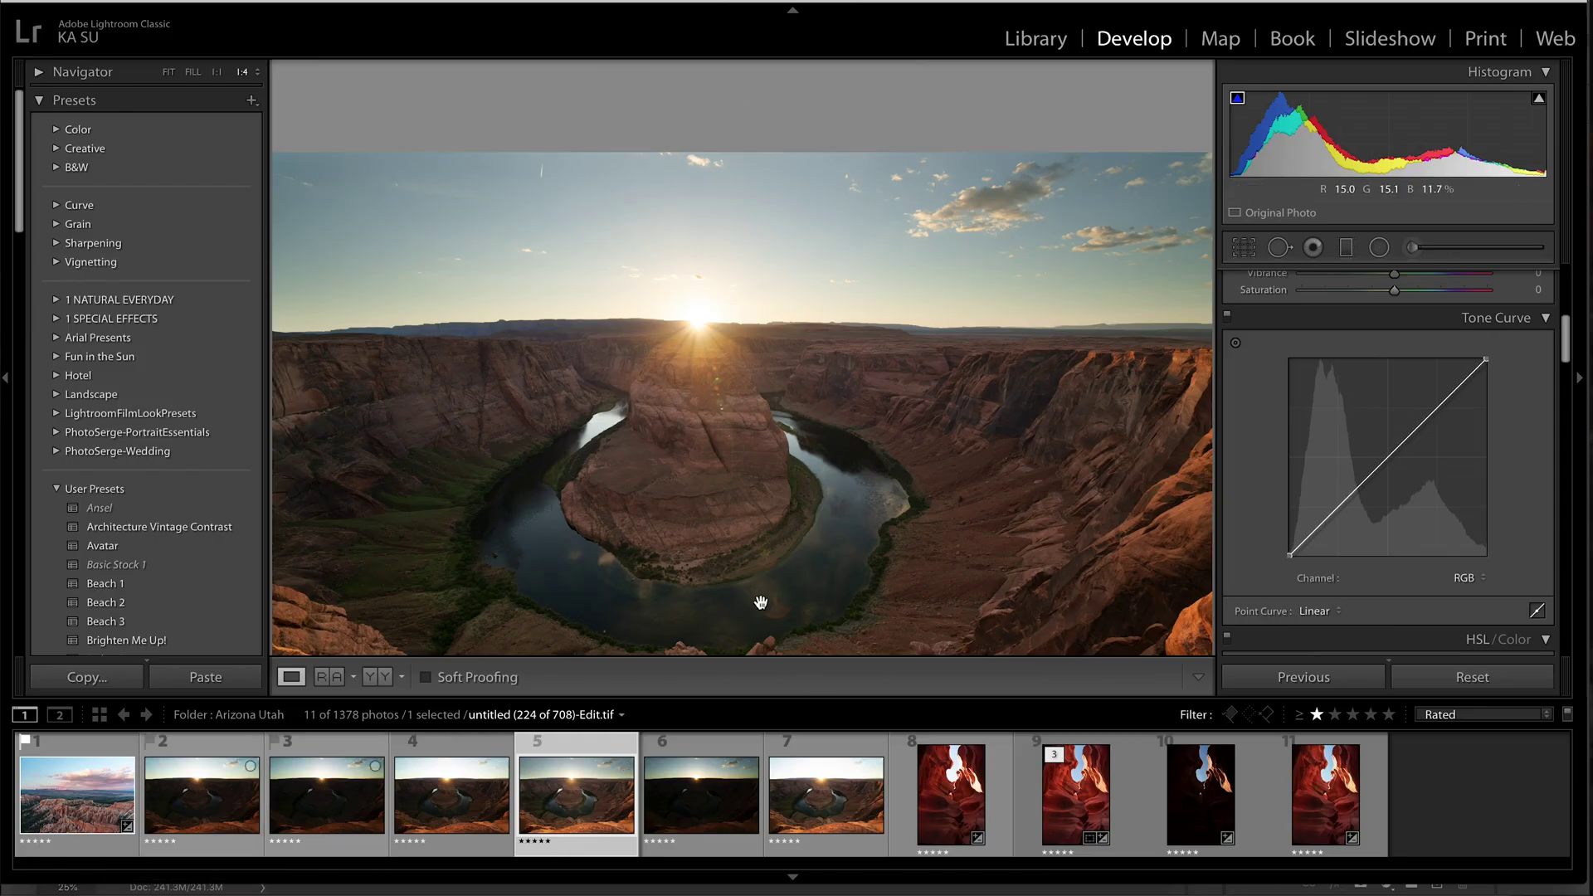
Step: Pan the blended -Edit.tif upward, zoom out to the whole photo, then enlarge the view slightly
drag(785, 529, 768, 432)
key(ctrl+minus)
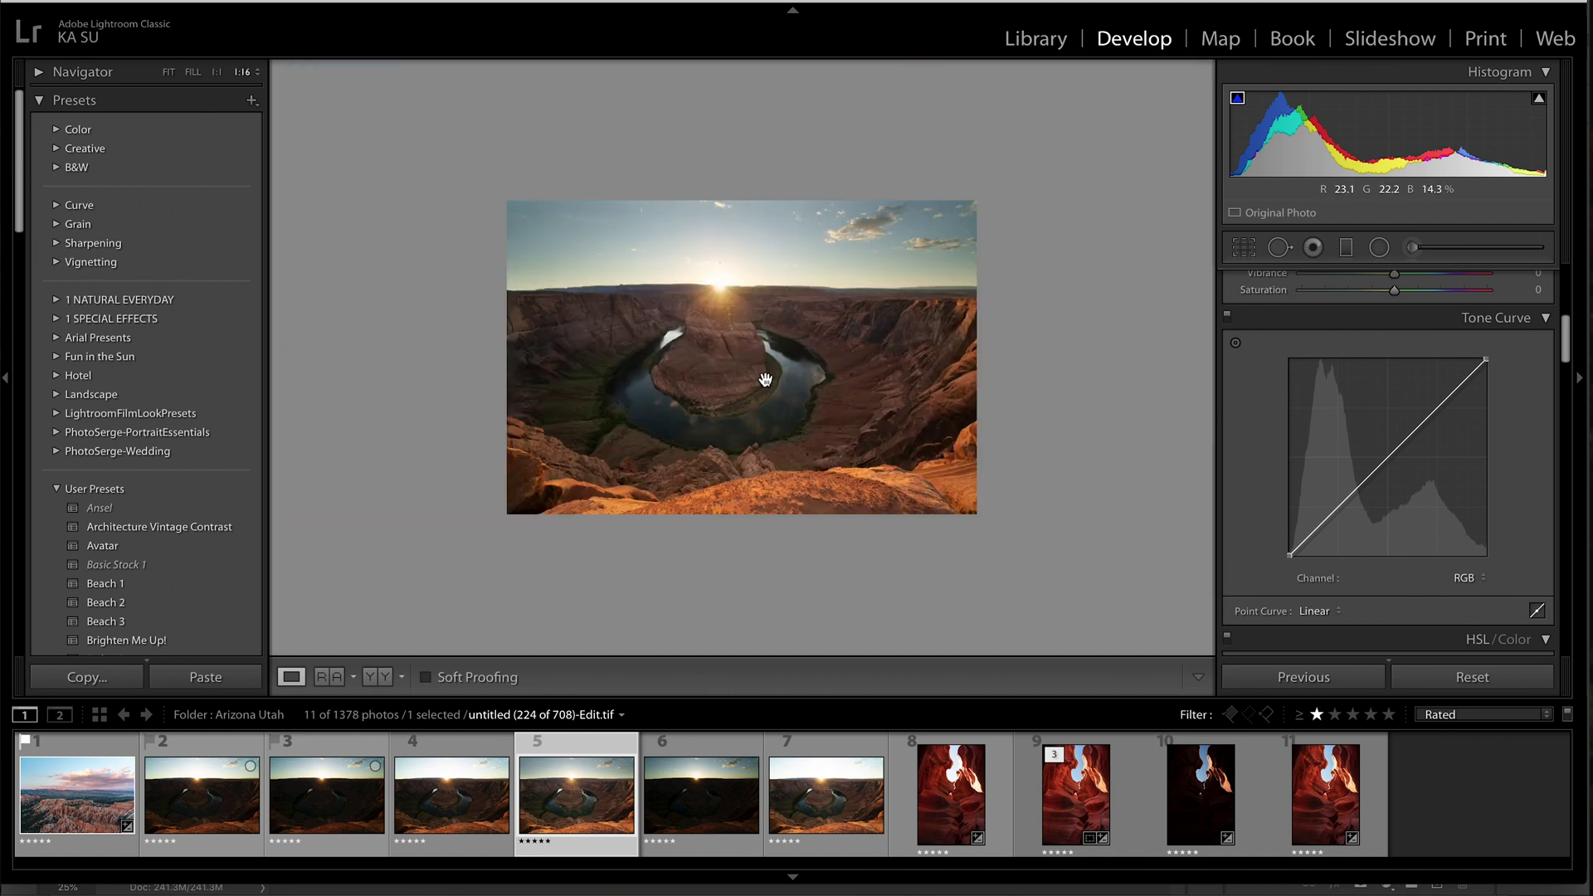
key(ctrl+equal)
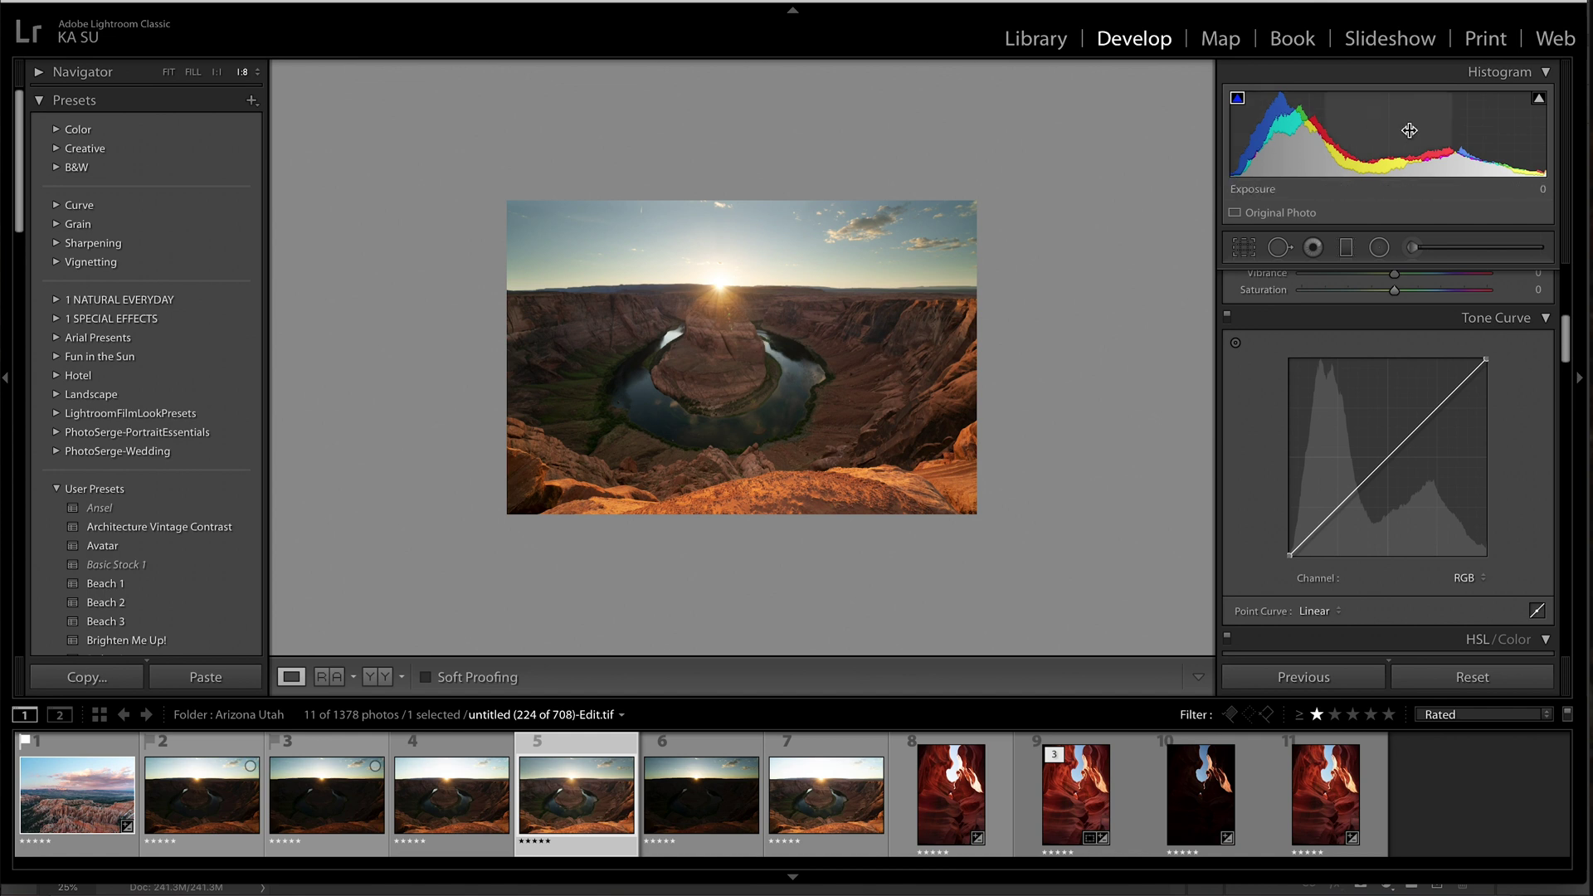
mouse_move(1538, 101)
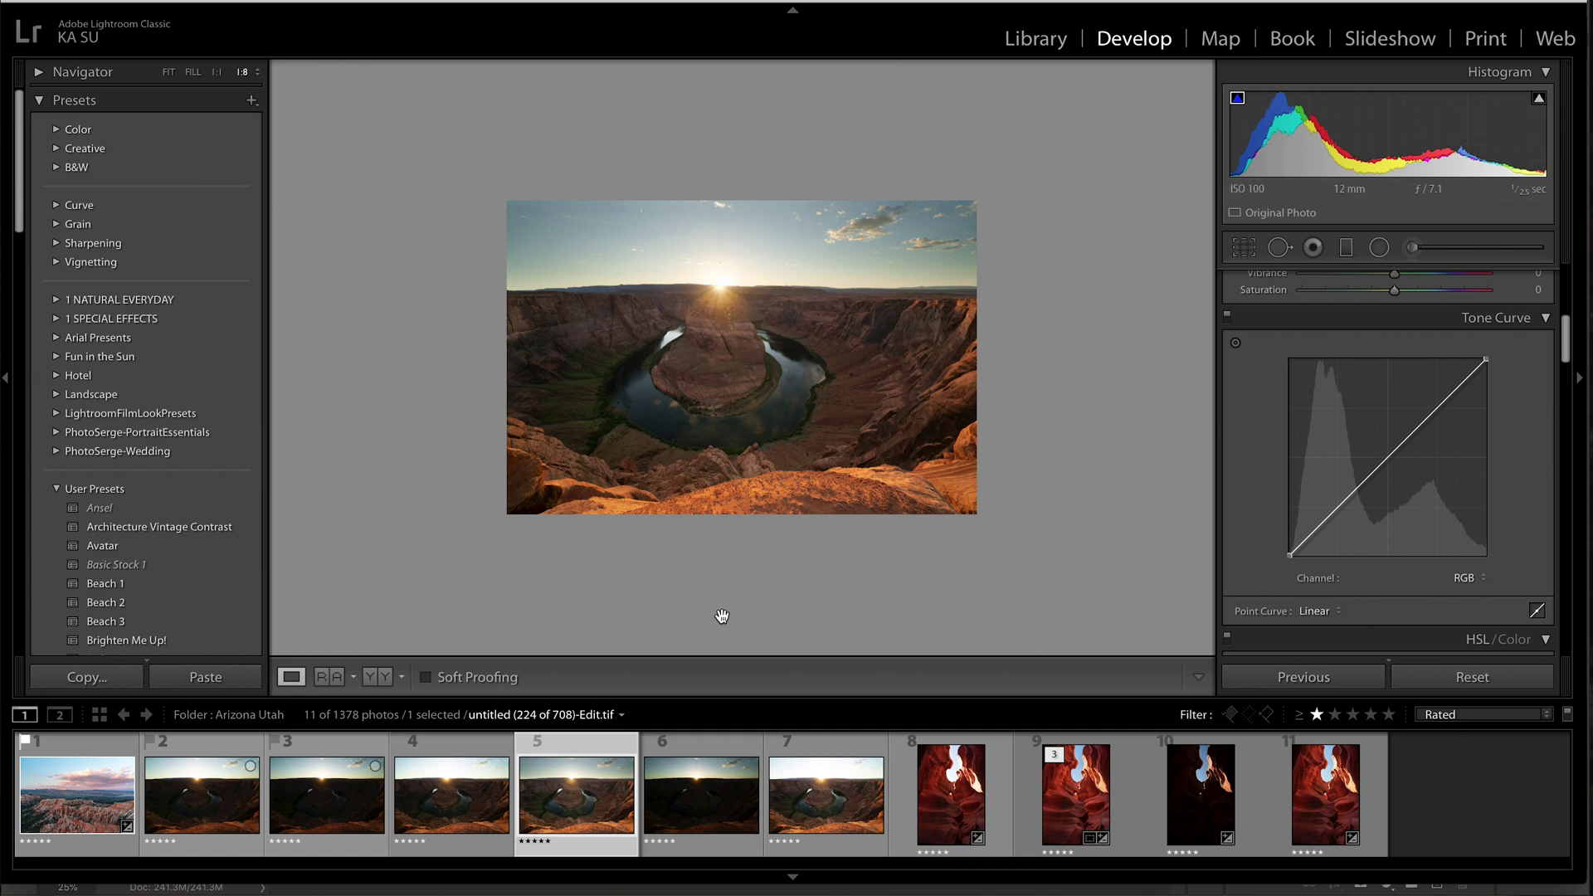
Step: Give bright exposure 225 of 708 Highlights -100 and Shadows +70, then select exposure 224
click(842, 807)
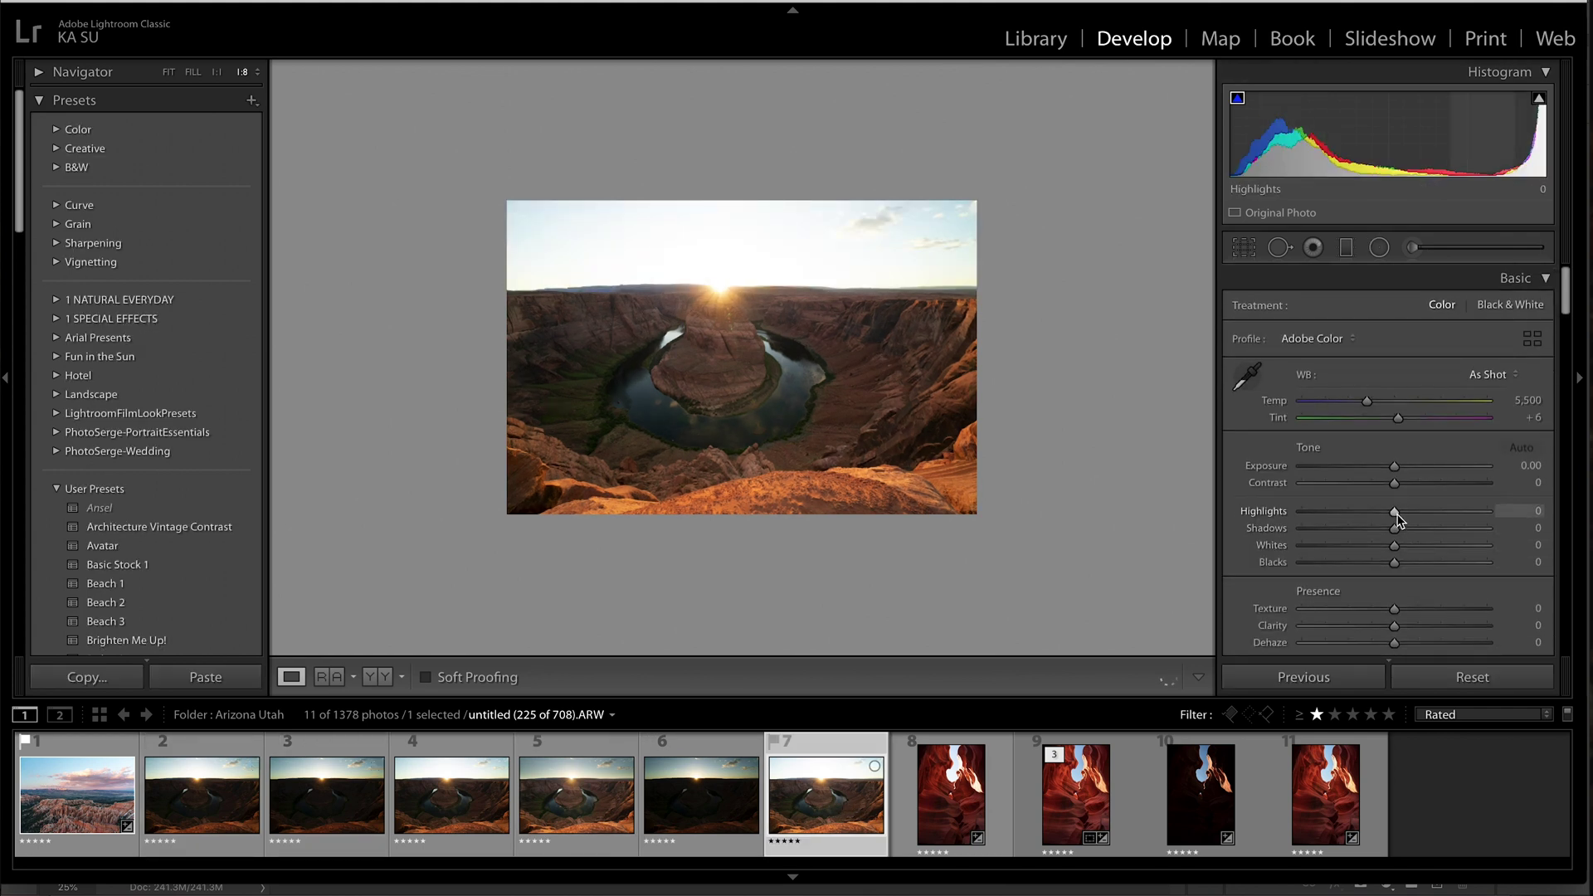
drag(1394, 512, 1199, 509)
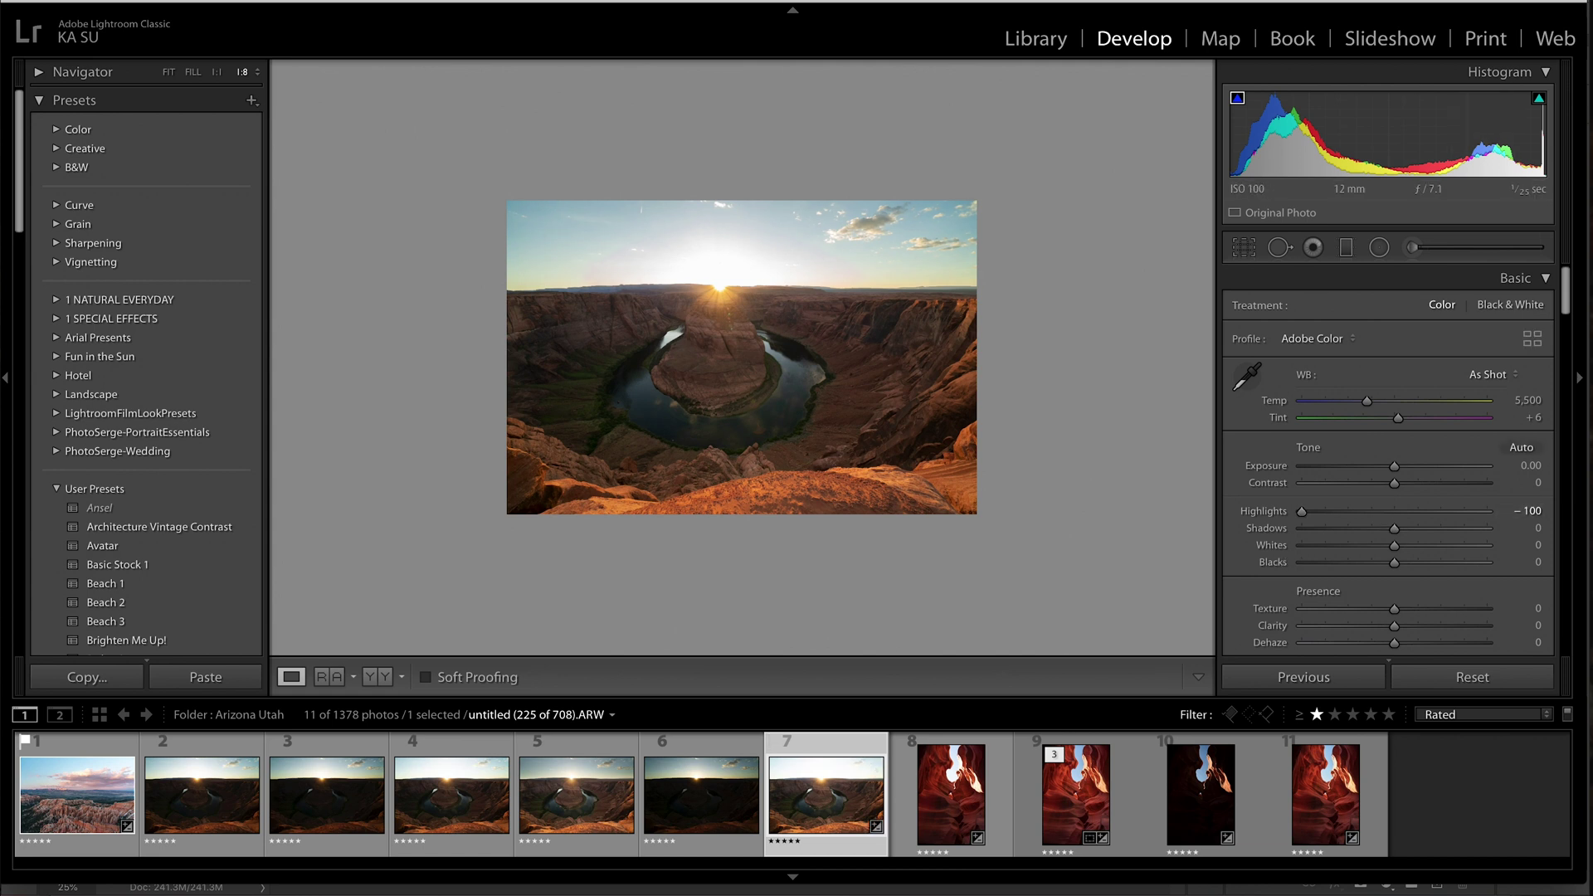
drag(1394, 529, 1458, 531)
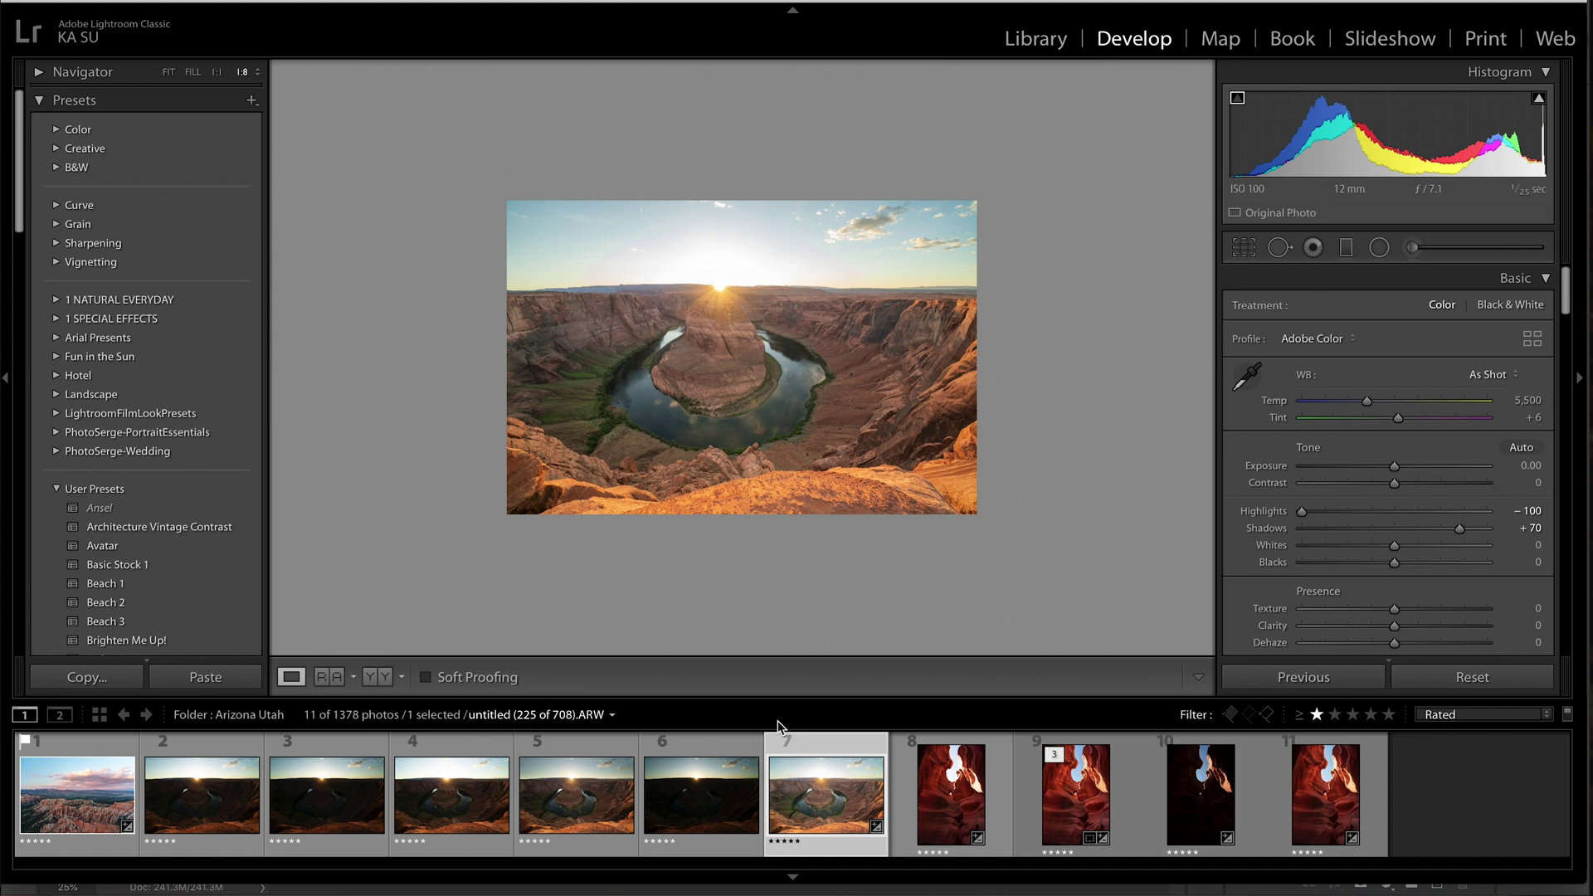
click(670, 796)
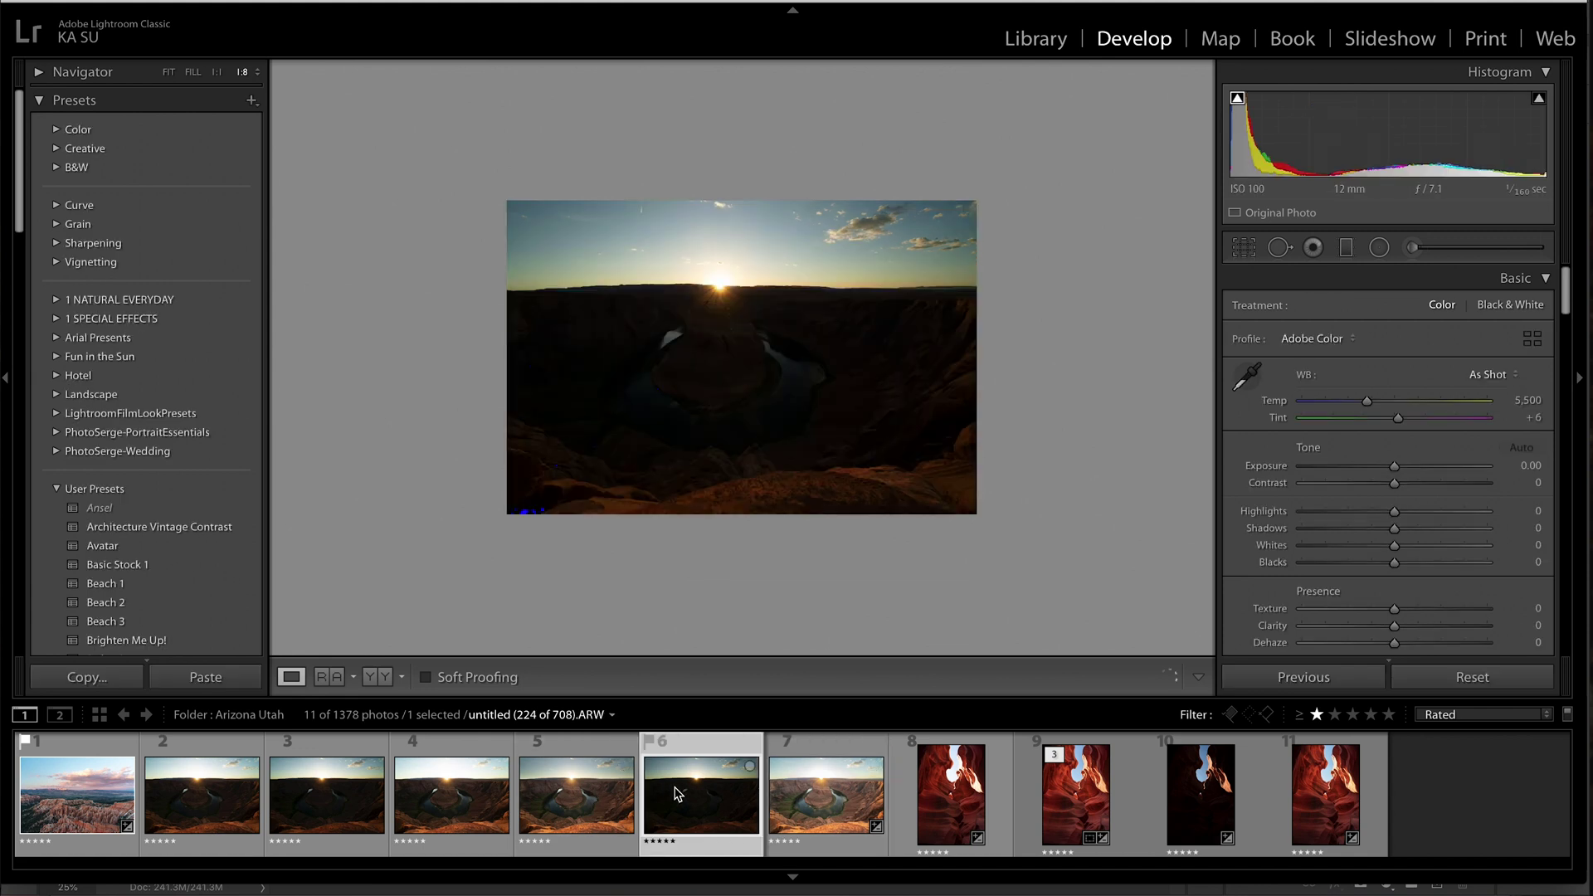
Step: Set Shadows +100 and Exposure +0.50 on dark exposure 224 and view the whole photo
drag(1393, 529, 1585, 540)
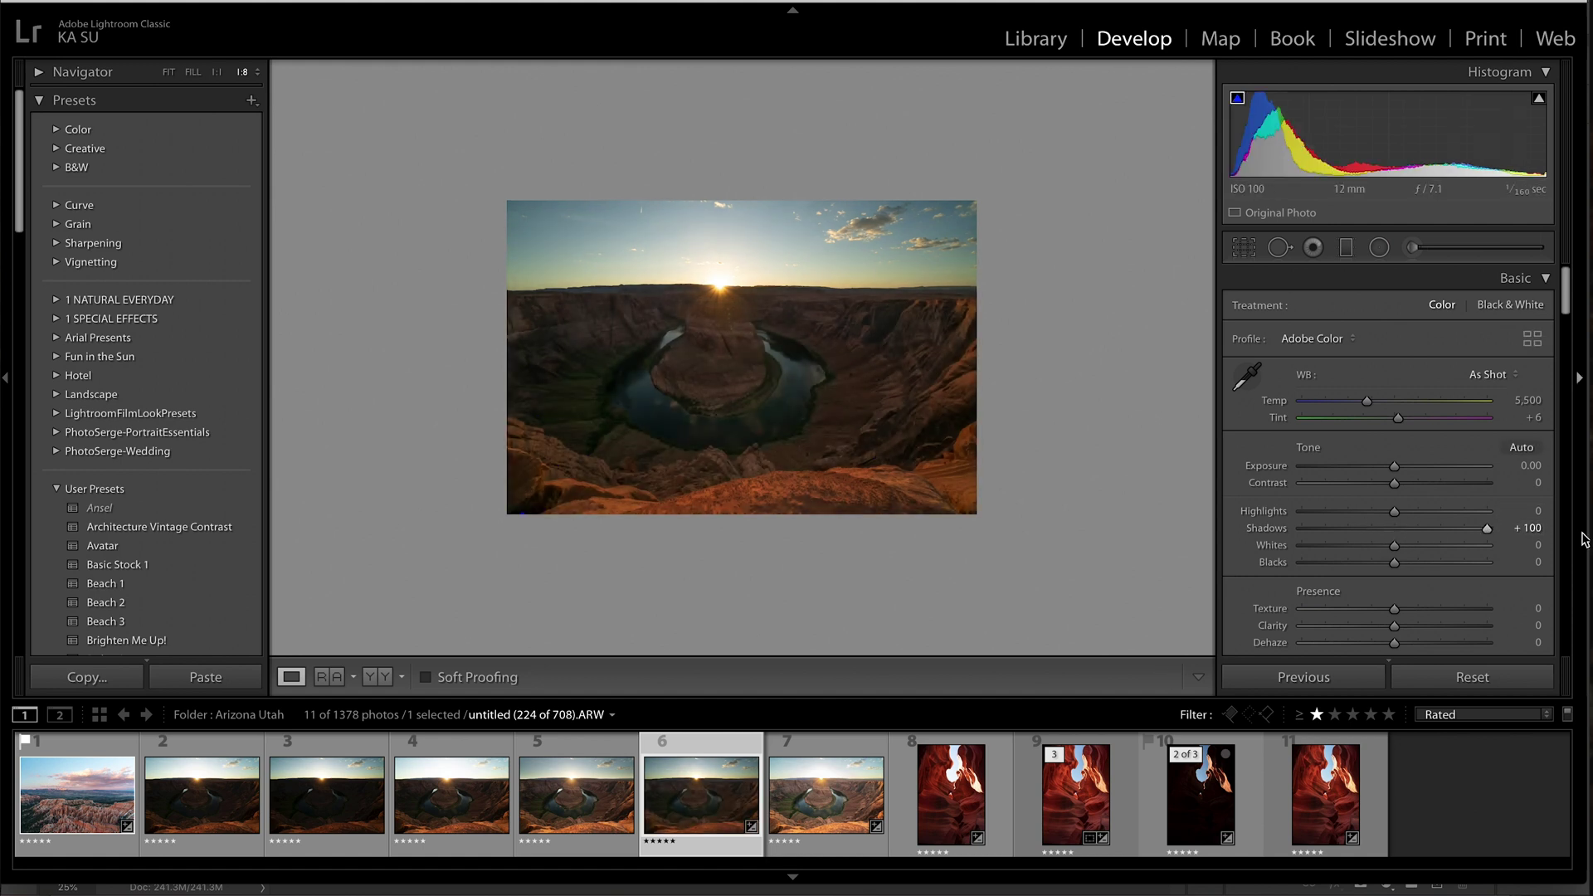
drag(1394, 469, 1403, 471)
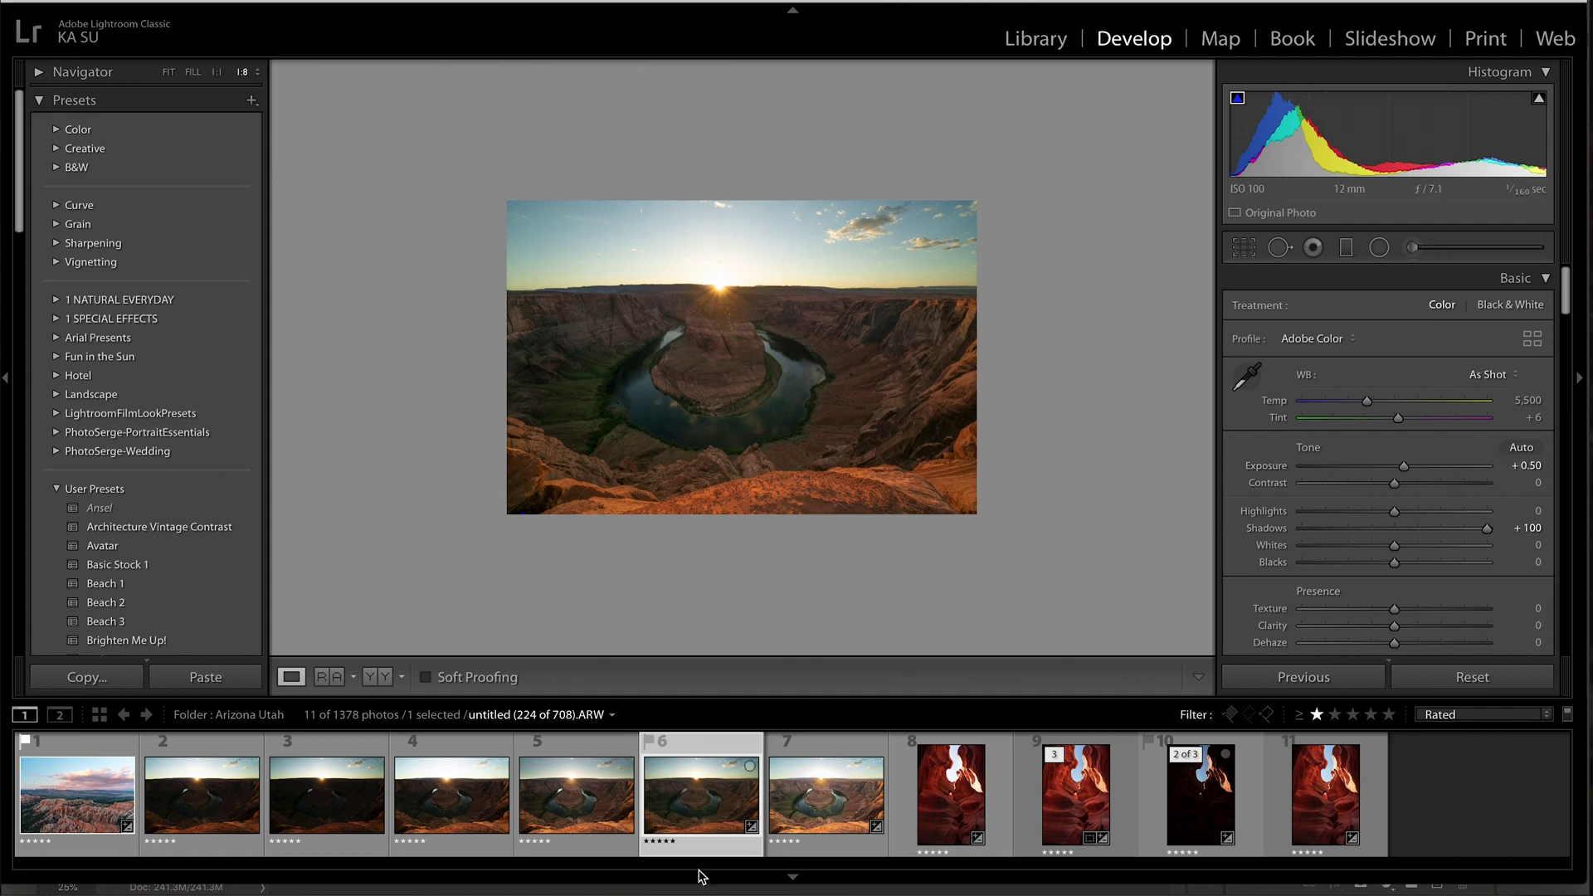
click(716, 386)
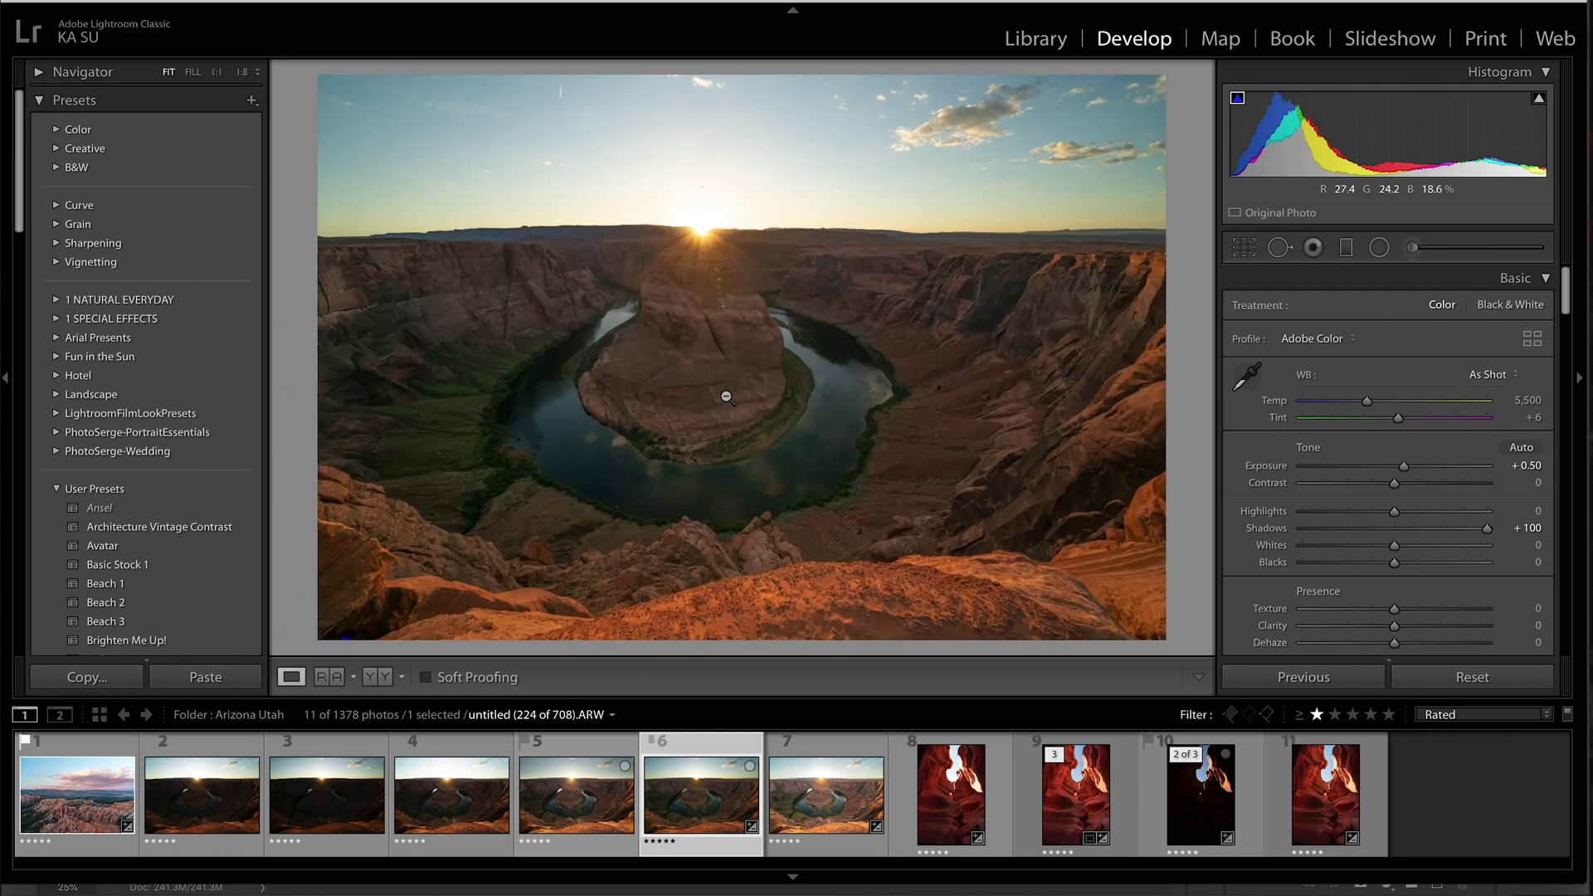
Step: Zoom to 1:1 and closer on the canyon rock, pan to check for noise, then zoom out
click(720, 390)
click(723, 391)
drag(804, 441, 691, 408)
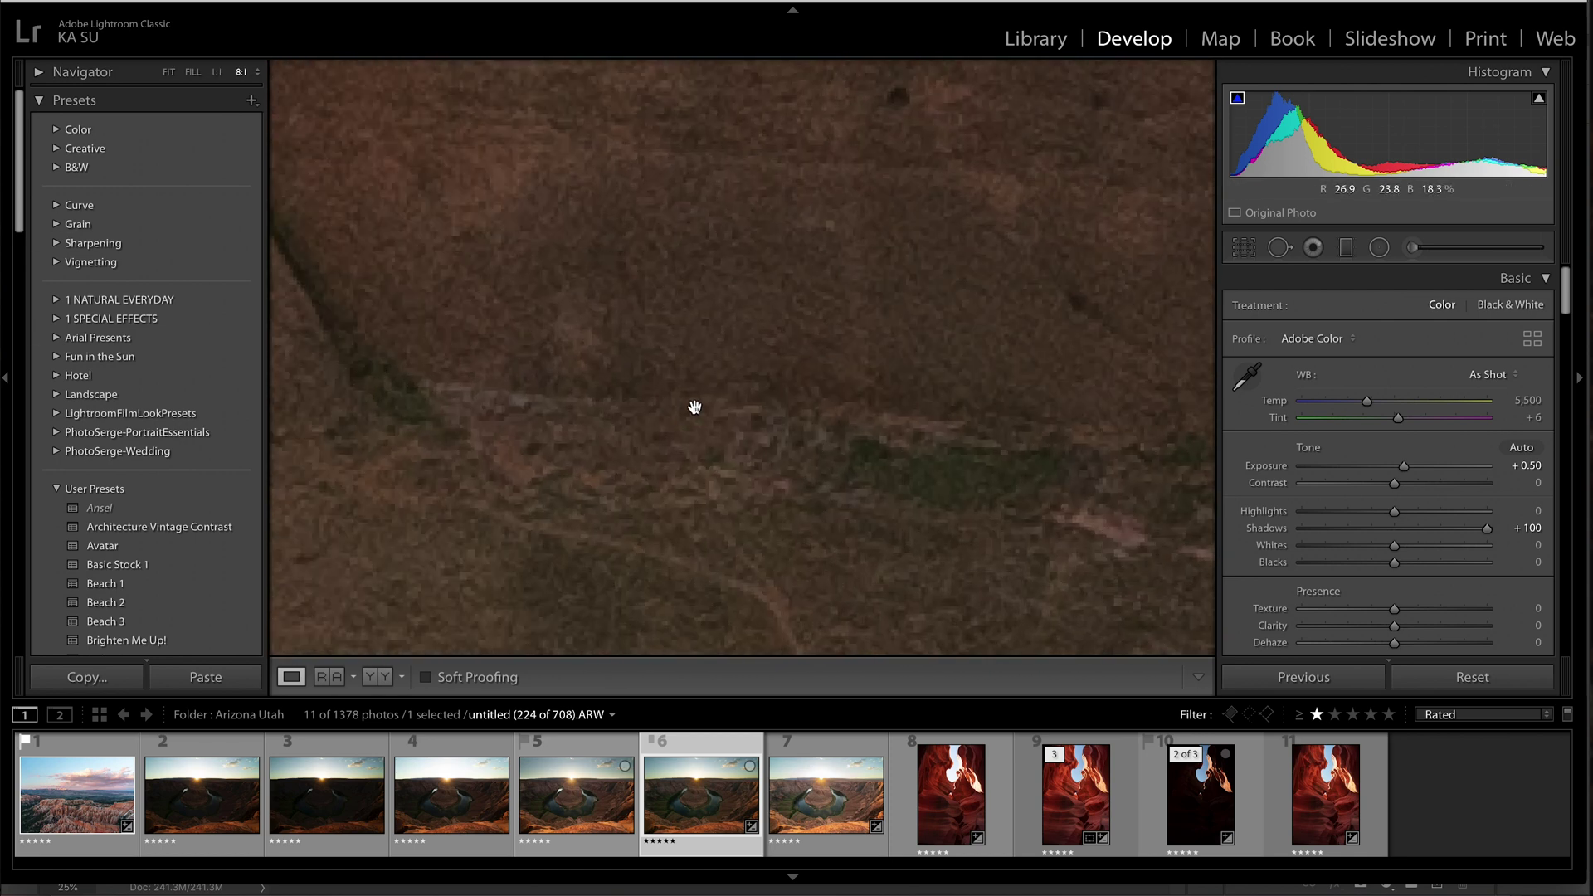
drag(694, 406, 745, 526)
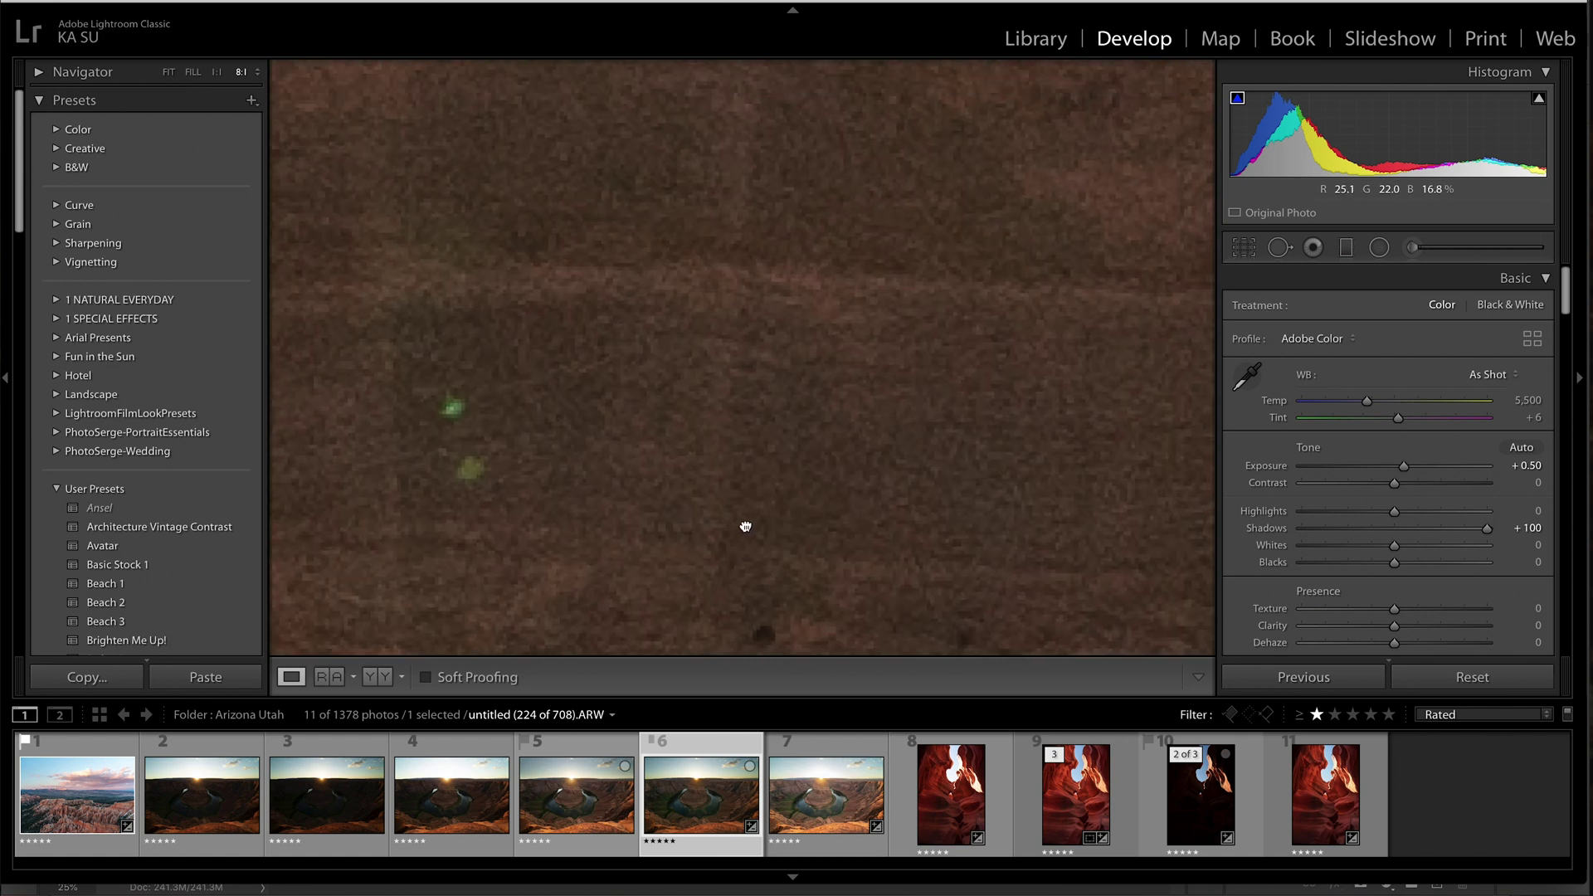
drag(712, 407, 766, 421)
key(ctrl+minus)
key(ctrl+minus)
key(ctrl+minus)
key(ctrl+minus)
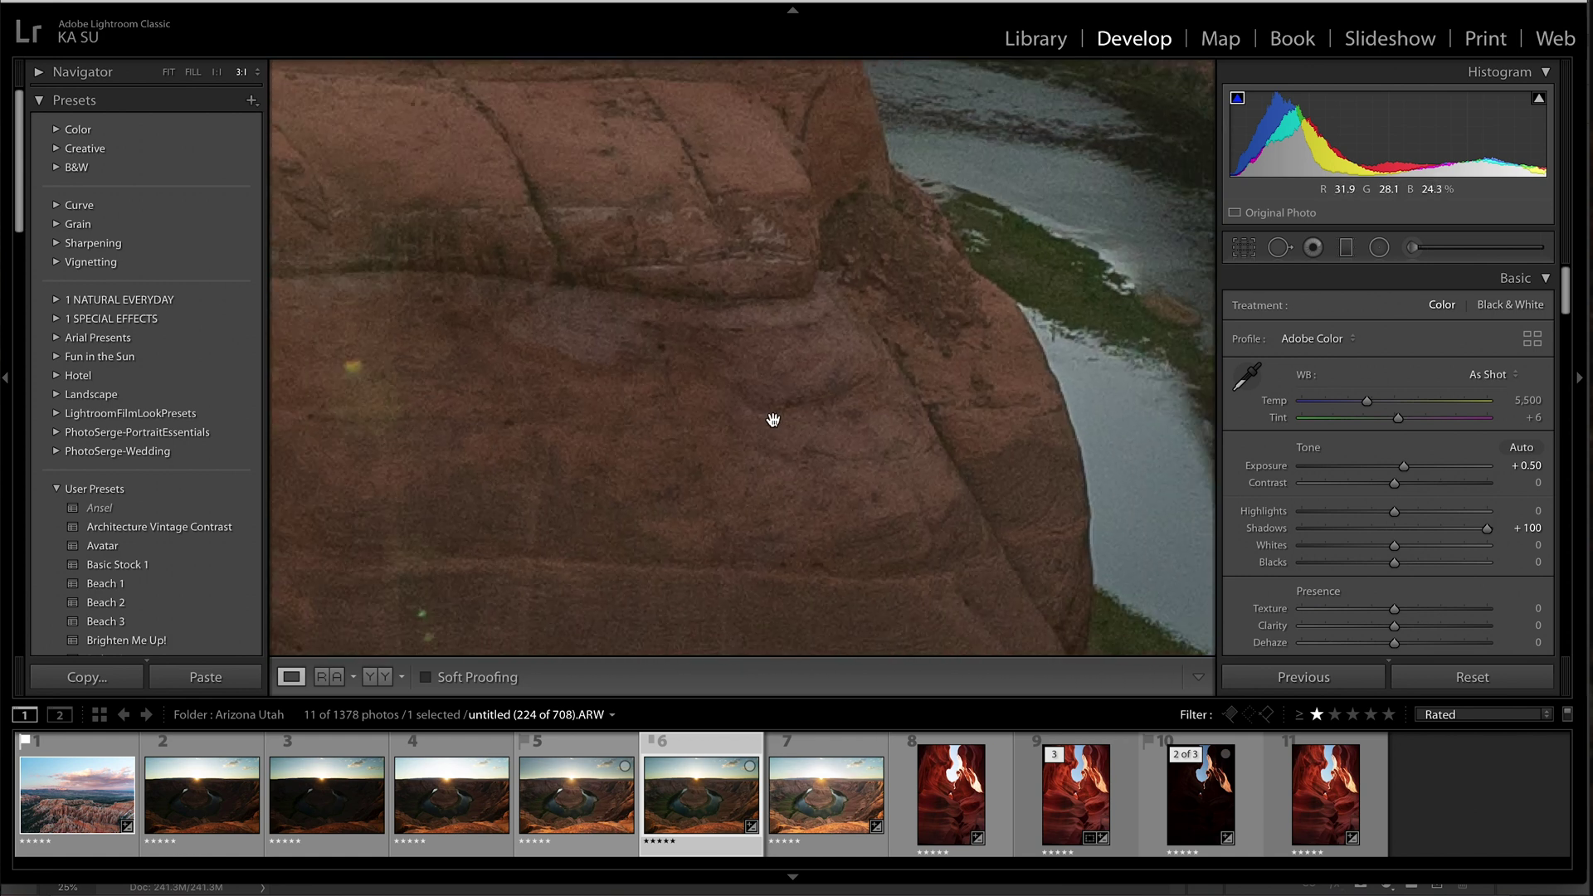